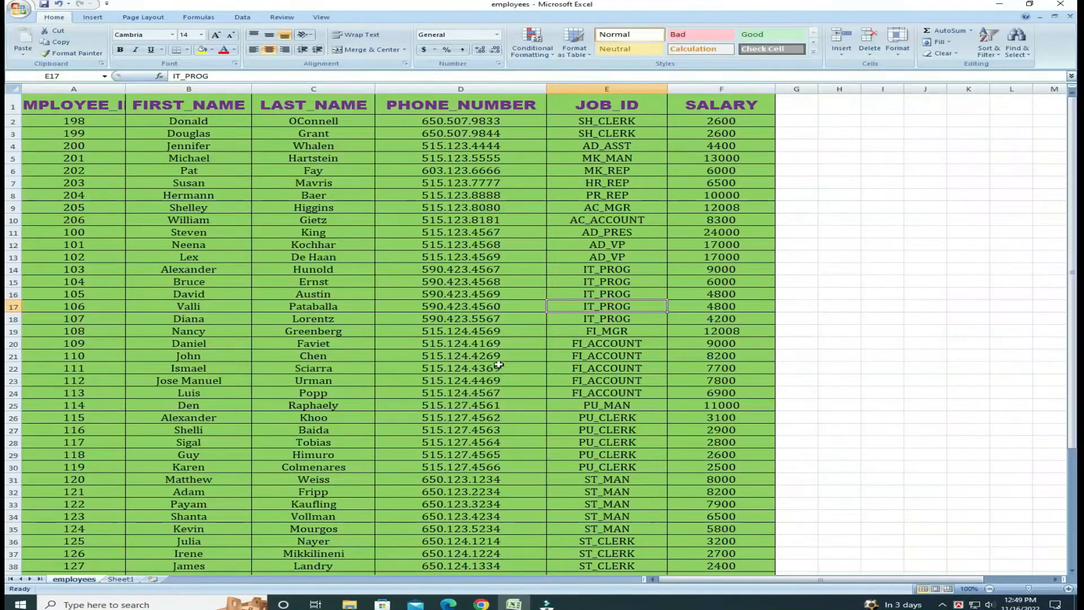
Look over the employee records on the employees sheet and the lookup form on Sheet1
{"action": "left_click", "coordinate": [120, 578]}
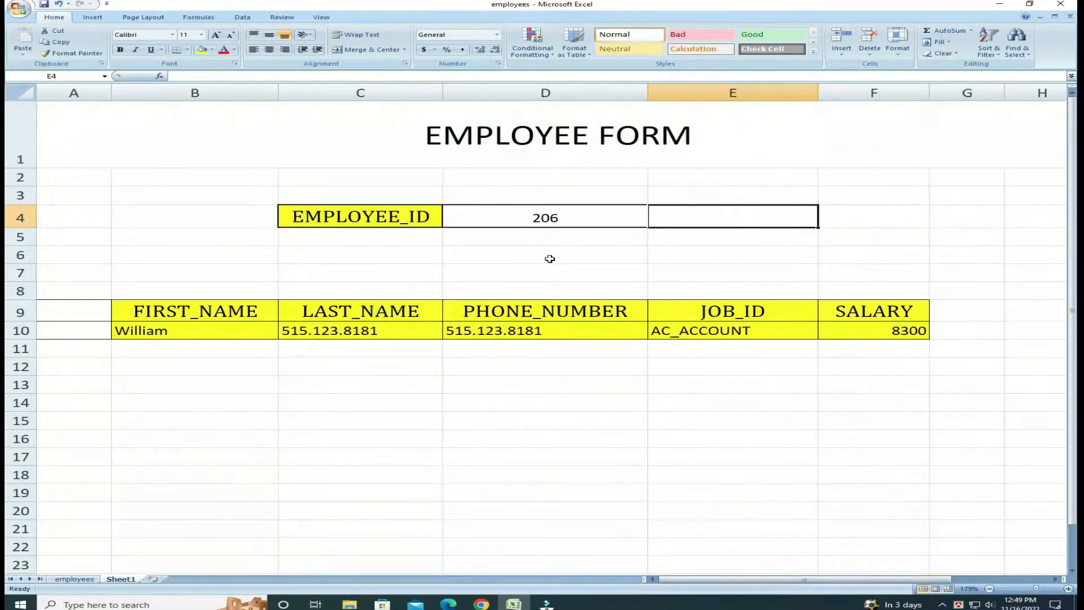
{"action": "left_click", "coordinate": [74, 578]}
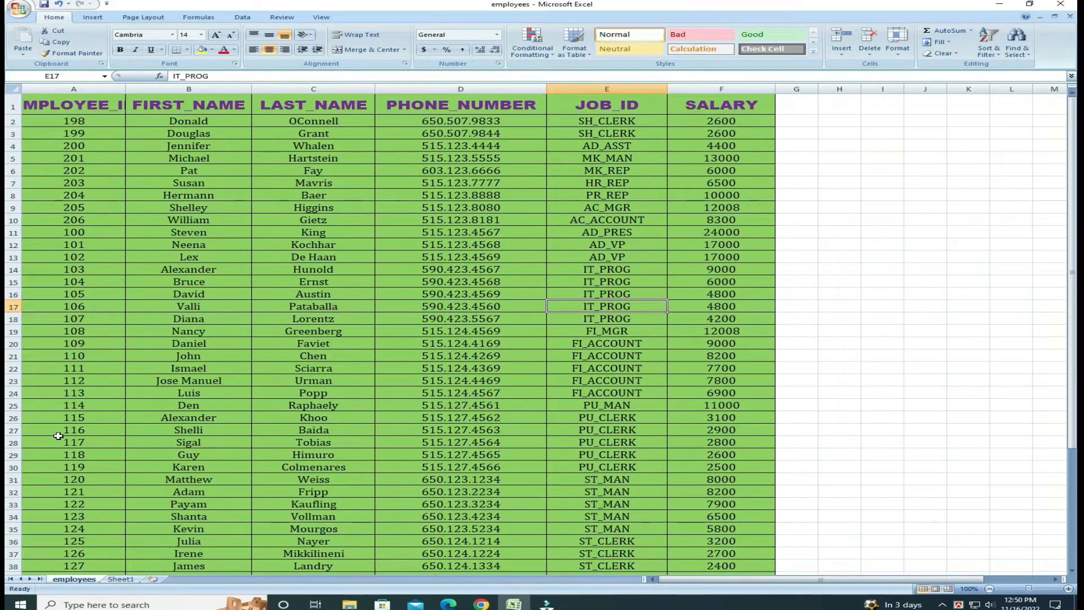
{"action": "left_click", "coordinate": [93, 331]}
{"action": "left_click", "coordinate": [121, 579]}
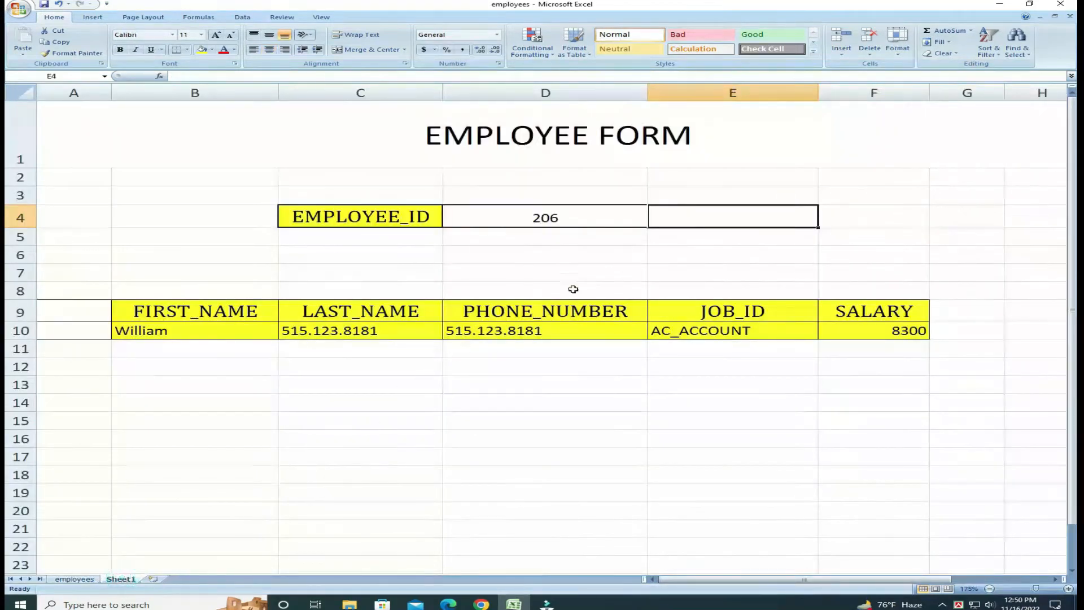
Replace the employee ID in cell D4 of the existing form with 108
{"action": "left_click", "coordinate": [548, 217]}
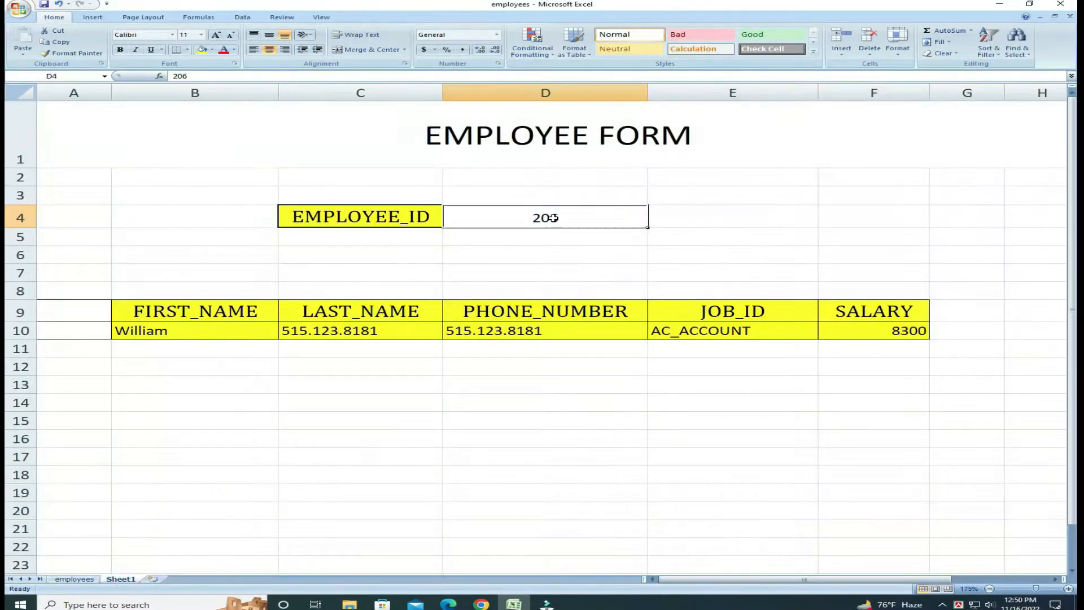
{"action": "double_click", "coordinate": [553, 218]}
{"action": "left_click", "coordinate": [553, 216]}
{"action": "key", "text": "BackSpace"}
{"action": "key", "text": "BackSpace"}
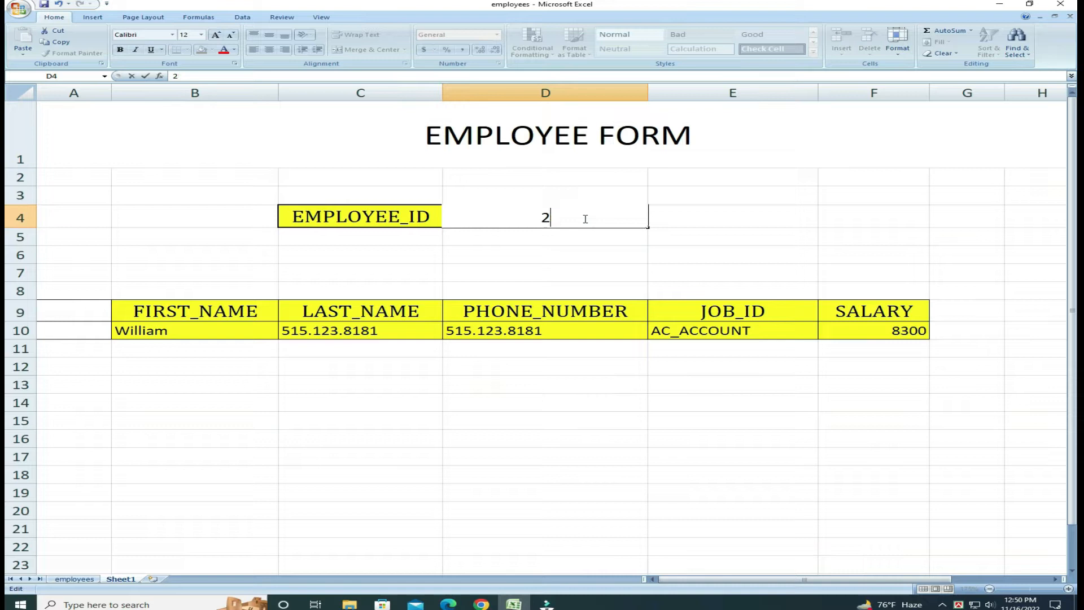
{"action": "key", "text": "Return"}
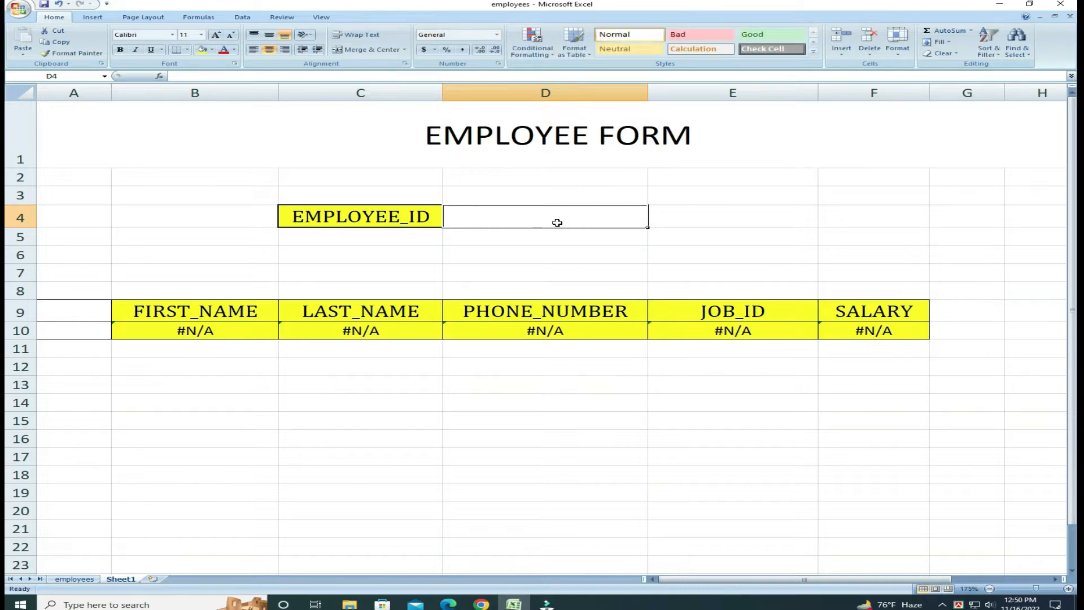
{"action": "type", "text": "108"}
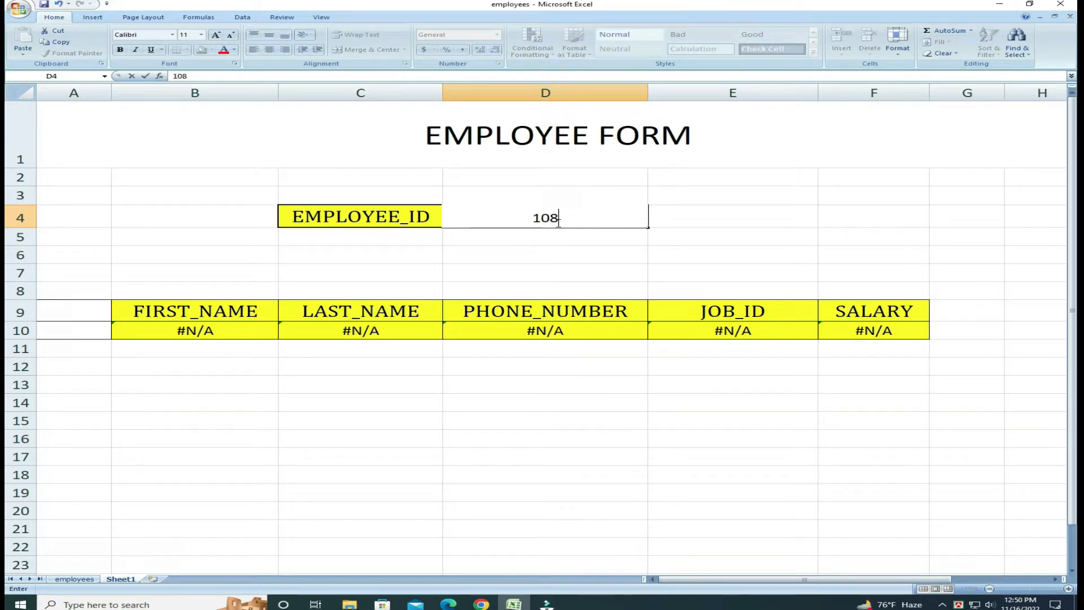
{"action": "left_click", "coordinate": [623, 243]}
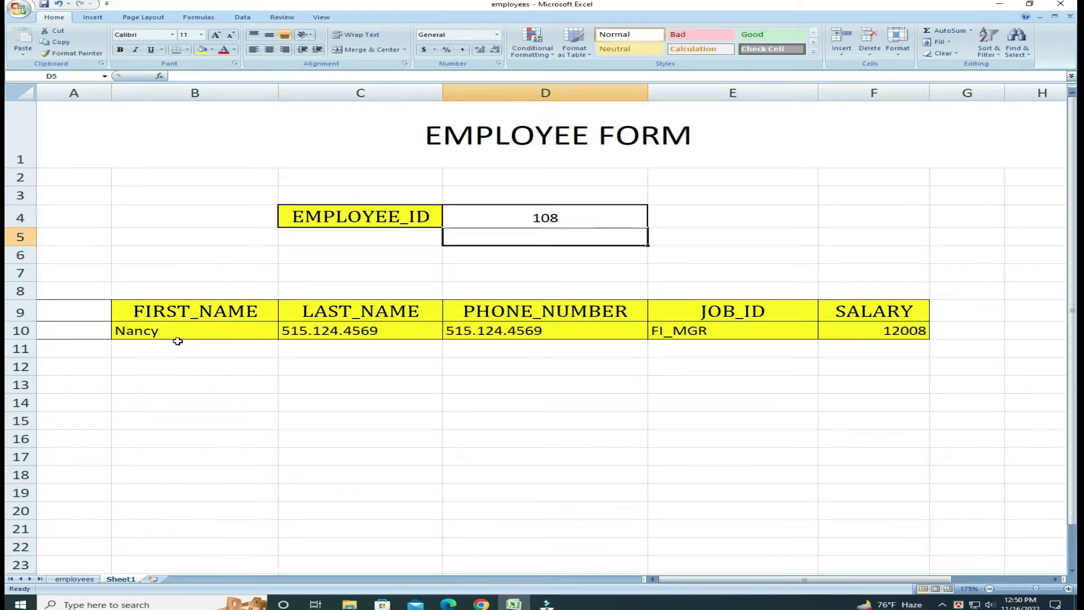
Compare the details returned in the form with the matching record on the employees sheet
{"action": "left_click", "coordinate": [74, 578]}
{"action": "left_click", "coordinate": [120, 579]}
{"action": "left_click", "coordinate": [555, 219]}
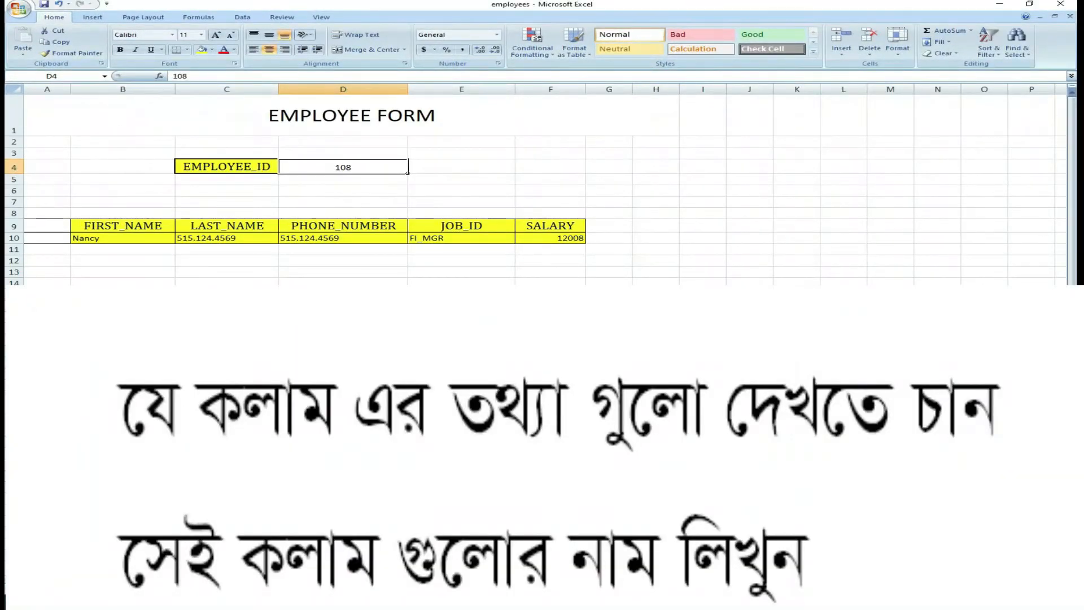
Merge and center L1:P1 on Sheet1 and copy the EMPLOYEE FORM title into it
{"action": "scroll", "coordinate": [544, 189], "scroll_direction": "right", "scroll_amount": 1}
{"action": "left_click_drag", "start_coordinate": [782, 113], "coordinate": [982, 113]}
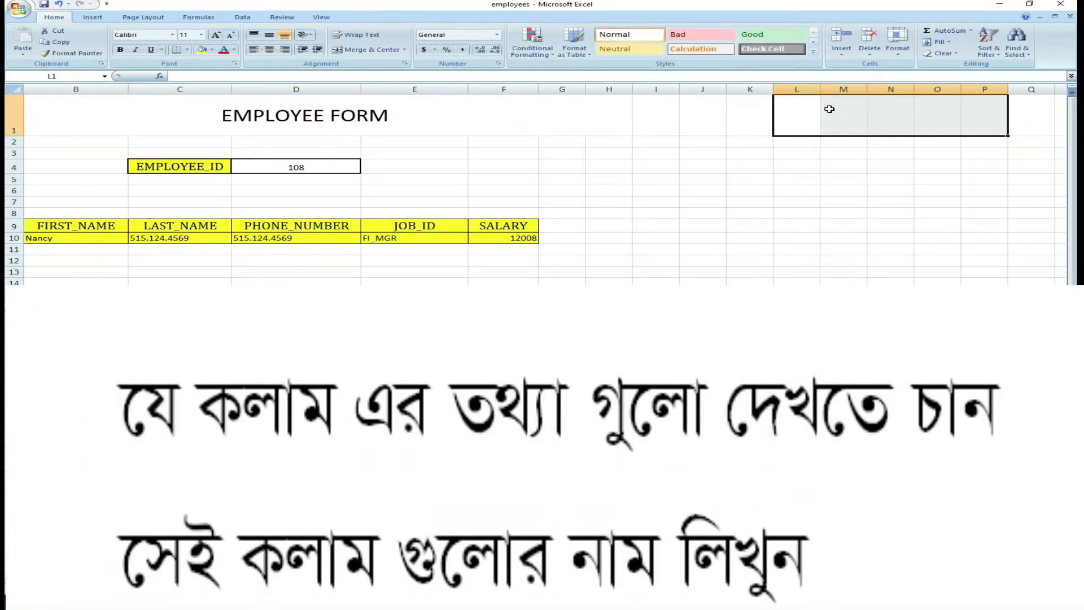
{"action": "left_click", "coordinate": [368, 49]}
{"action": "left_click", "coordinate": [351, 118]}
{"action": "key", "text": "ctrl+c"}
{"action": "right_click", "coordinate": [824, 102]}
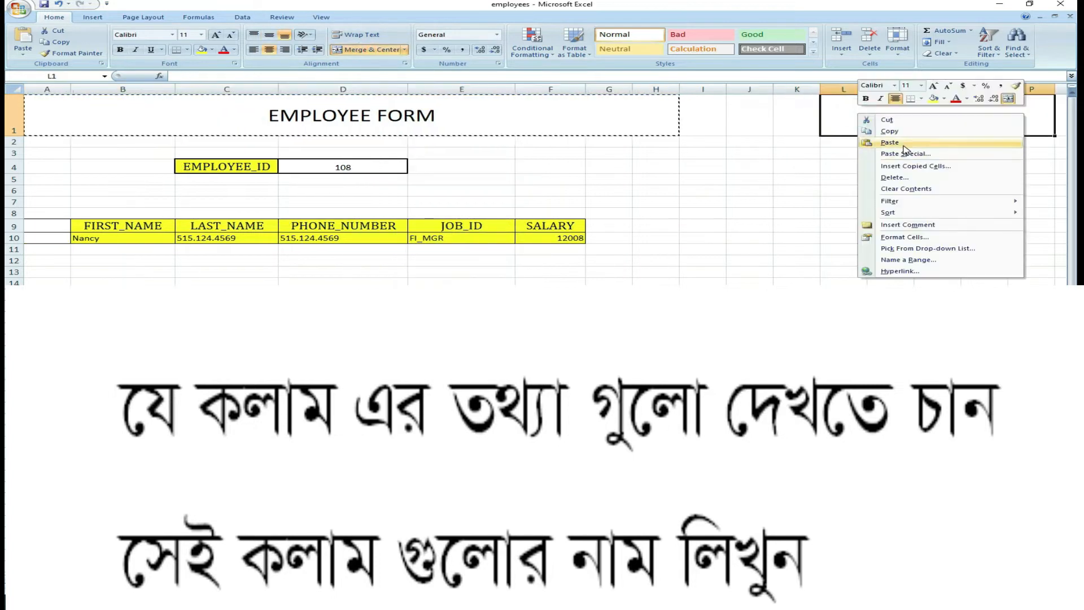
{"action": "left_click", "coordinate": [858, 150]}
Change the font size of the copied EMPLOYEE FORM title and align it to the middle of its cell
{"action": "left_click", "coordinate": [201, 34]}
{"action": "left_click", "coordinate": [190, 116]}
{"action": "left_click", "coordinate": [269, 35]}
{"action": "left_click", "coordinate": [890, 190]}
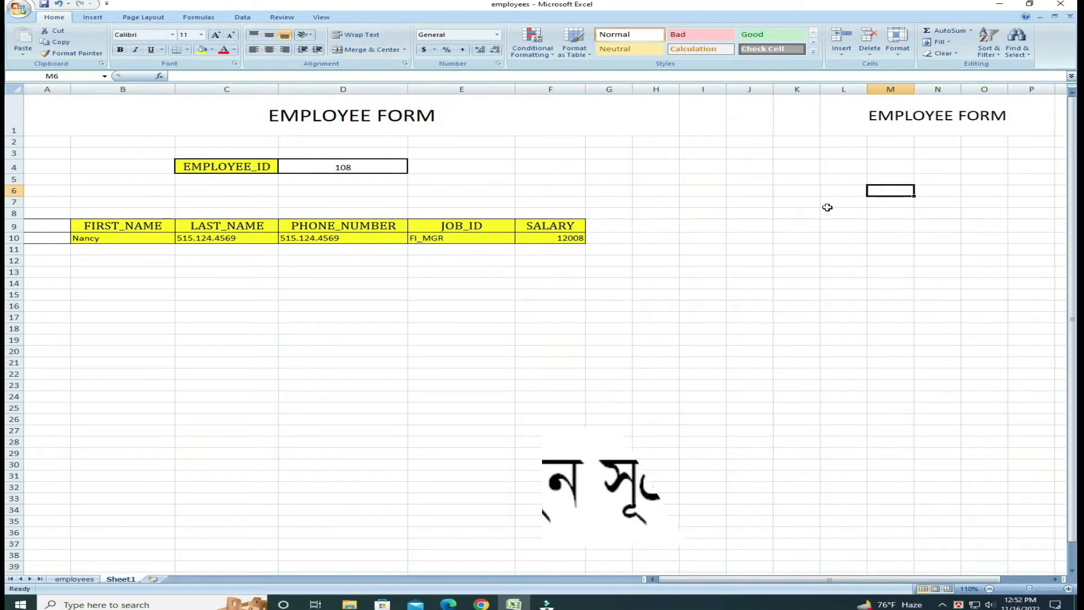
Apply all borders to the range H9:P10 for the new form's table
{"action": "left_click_drag", "start_coordinate": [669, 225], "coordinate": [1041, 237]}
{"action": "left_click", "coordinate": [187, 49]}
{"action": "left_click", "coordinate": [206, 130]}
{"action": "left_click", "coordinate": [710, 237]}
{"action": "left_click", "coordinate": [647, 237]}
Copy the FIRST_NAME to SALARY headers from row 9 into the new table starting at H9, and widen columns H, I and J
{"action": "left_click", "coordinate": [649, 223]}
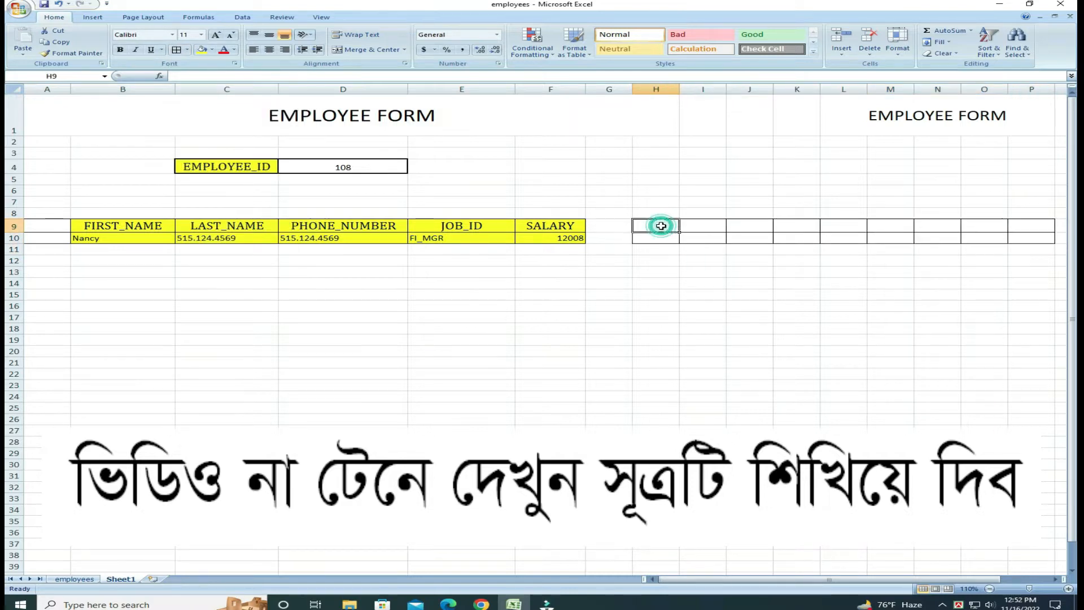
{"action": "left_click_drag", "start_coordinate": [103, 225], "coordinate": [556, 226]}
{"action": "key", "text": "ctrl+c"}
{"action": "left_click", "coordinate": [650, 226]}
{"action": "right_click", "coordinate": [670, 225]}
{"action": "left_click", "coordinate": [694, 255]}
{"action": "left_click_drag", "start_coordinate": [680, 90], "coordinate": [738, 89]}
{"action": "left_click_drag", "start_coordinate": [783, 90], "coordinate": [850, 90]}
{"action": "left_click_drag", "start_coordinate": [897, 89], "coordinate": [931, 90]}
Unmerge the copied EMPLOYEE FORM title and merge it again across I1:M1 above the new table
{"action": "left_click_drag", "start_coordinate": [771, 579], "coordinate": [818, 579]}
{"action": "left_click", "coordinate": [848, 113]}
{"action": "left_click_drag", "start_coordinate": [811, 115], "coordinate": [657, 116]}
{"action": "left_click", "coordinate": [351, 49]}
{"action": "left_click", "coordinate": [728, 165]}
{"action": "left_click_drag", "start_coordinate": [881, 123], "coordinate": [690, 128]}
{"action": "left_click", "coordinate": [366, 50]}
{"action": "left_click", "coordinate": [663, 141]}
Remove the borders from the unused cells beyond the SALARY column in rows 9 and 10
{"action": "left_click_drag", "start_coordinate": [903, 227], "coordinate": [1035, 248]}
{"action": "left_click", "coordinate": [187, 50]}
{"action": "left_click", "coordinate": [197, 121]}
{"action": "left_click", "coordinate": [988, 179]}
{"action": "left_click", "coordinate": [867, 225]}
Widen columns L, K and J so the SALARY, JOB_ID and PHONE_NUMBER headers fit
{"action": "left_click_drag", "start_coordinate": [874, 90], "coordinate": [898, 90]}
{"action": "left_click", "coordinate": [892, 279]}
{"action": "left_click_drag", "start_coordinate": [827, 89], "coordinate": [862, 90]}
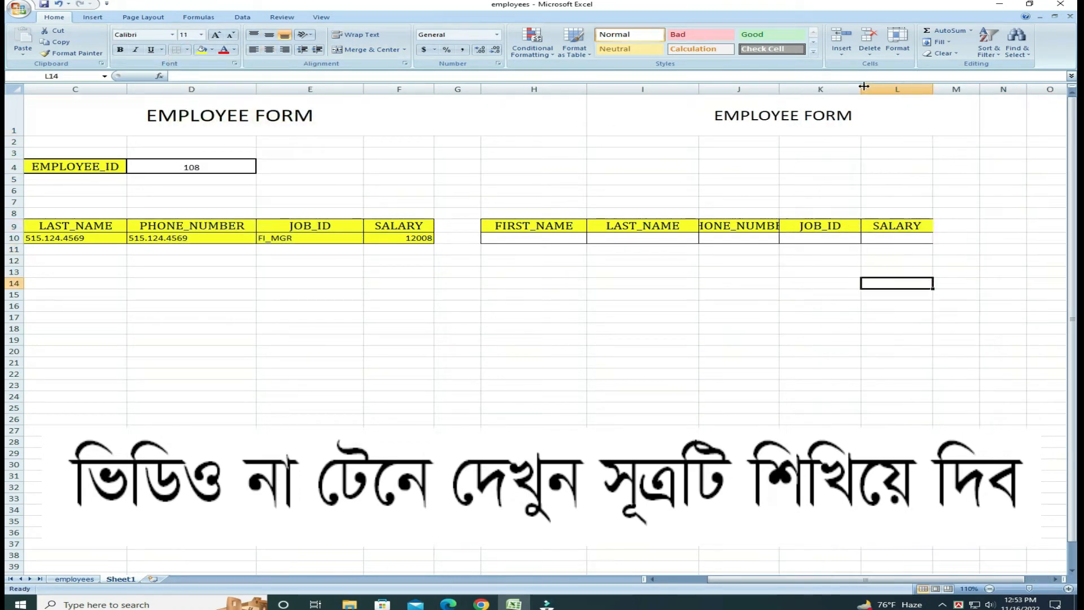
{"action": "left_click_drag", "start_coordinate": [779, 89], "coordinate": [815, 90]}
{"action": "left_click", "coordinate": [827, 285]}
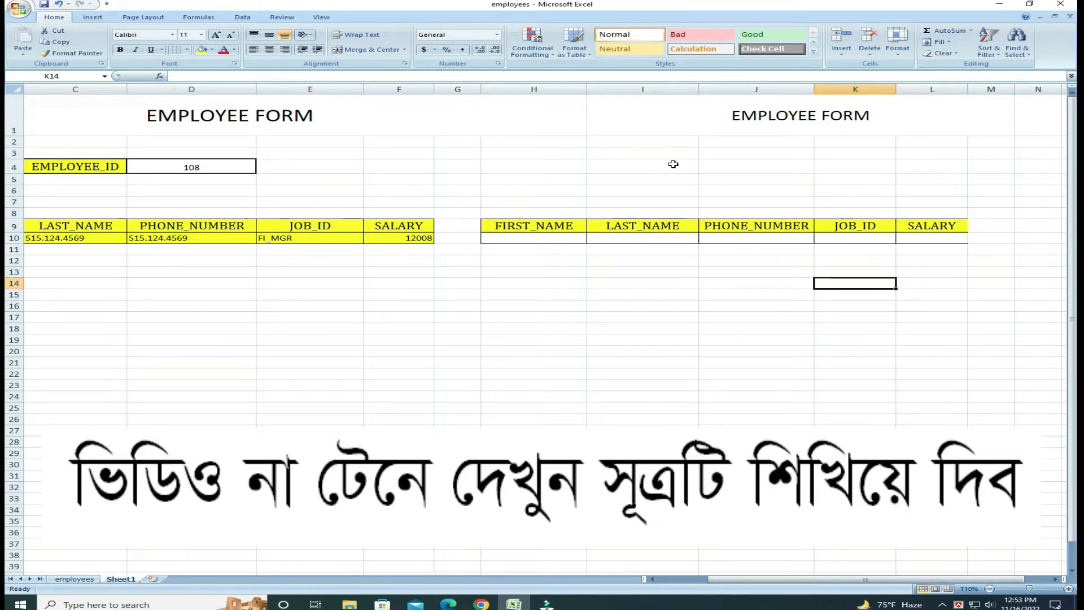
Try to copy the EMPLOYEE_ID label from C4 to J4 and add a border around J4:K4
{"action": "left_click_drag", "start_coordinate": [672, 164], "coordinate": [888, 165]}
{"action": "left_click_drag", "start_coordinate": [734, 166], "coordinate": [872, 165]}
{"action": "left_click", "coordinate": [85, 166]}
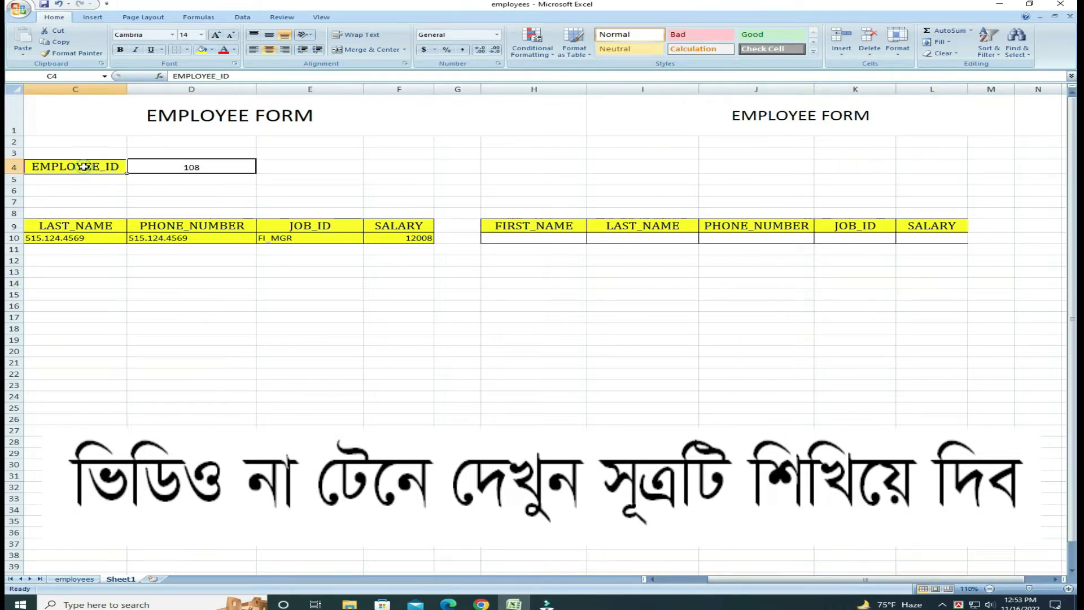
{"action": "key", "text": "ctrl+c"}
{"action": "left_click", "coordinate": [728, 166]}
{"action": "key", "text": "ctrl+v"}
{"action": "left_click", "coordinate": [854, 170]}
{"action": "left_click", "coordinate": [855, 190]}
{"action": "left_click_drag", "start_coordinate": [736, 167], "coordinate": [875, 167]}
{"action": "left_click", "coordinate": [187, 49]}
{"action": "left_click", "coordinate": [701, 148]}
{"action": "key", "text": "ctrl+z"}
Copy the formatted EMPLOYEE_ID label from C4 to J4 in the new form
{"action": "left_click_drag", "start_coordinate": [734, 166], "coordinate": [873, 168]}
{"action": "left_click", "coordinate": [757, 167]}
{"action": "right_click", "coordinate": [101, 168]}
{"action": "left_click", "coordinate": [135, 185]}
{"action": "right_click", "coordinate": [748, 168]}
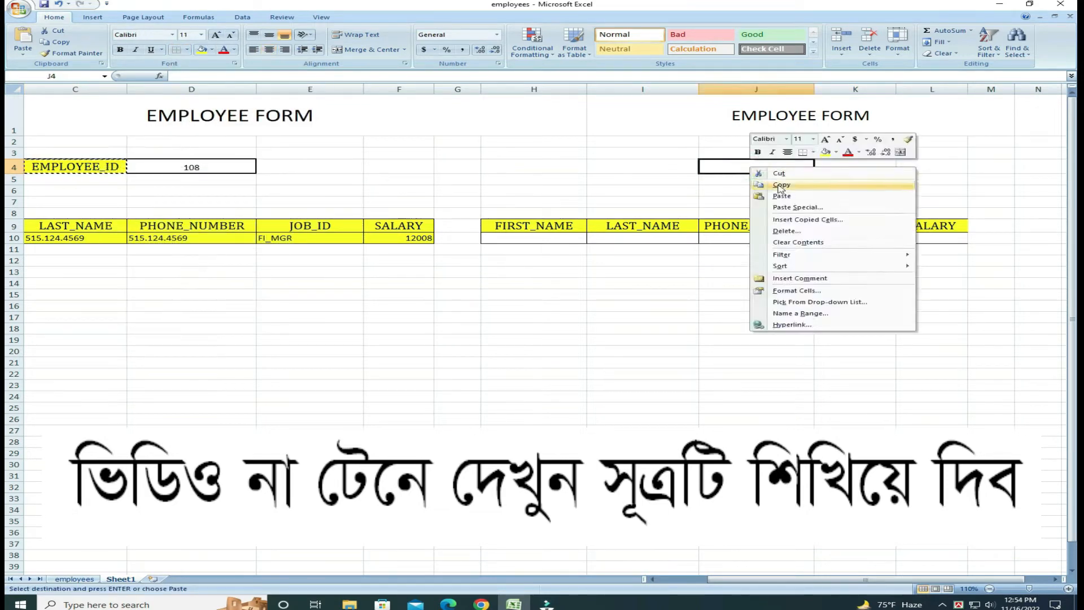
{"action": "left_click", "coordinate": [781, 198]}
Give input cell K4 a thick box border and enter 20 in it, centred horizontally
{"action": "left_click", "coordinate": [855, 168]}
{"action": "left_click", "coordinate": [187, 50]}
{"action": "left_click", "coordinate": [202, 154]}
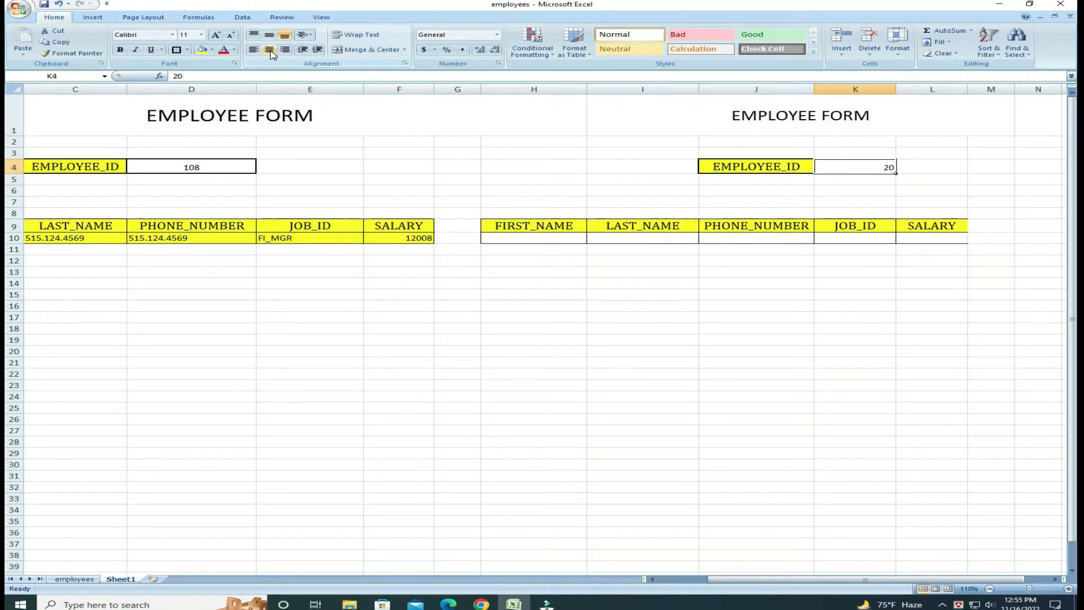
{"action": "left_click", "coordinate": [270, 51]}
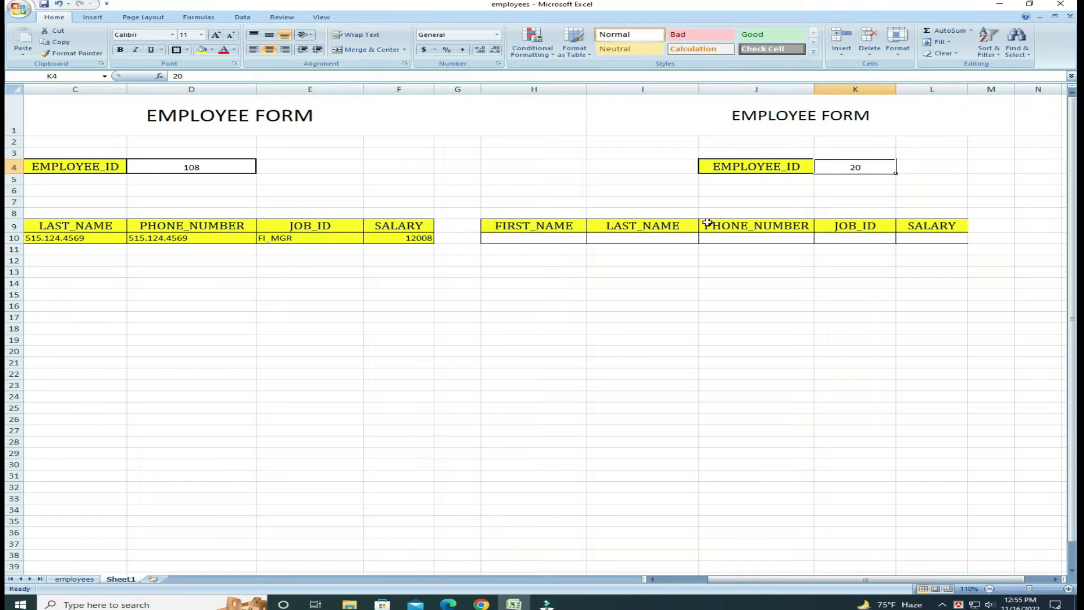
Replace the employee ID in cell K4 with 10
{"action": "double_click", "coordinate": [853, 168]}
{"action": "double_click", "coordinate": [863, 167]}
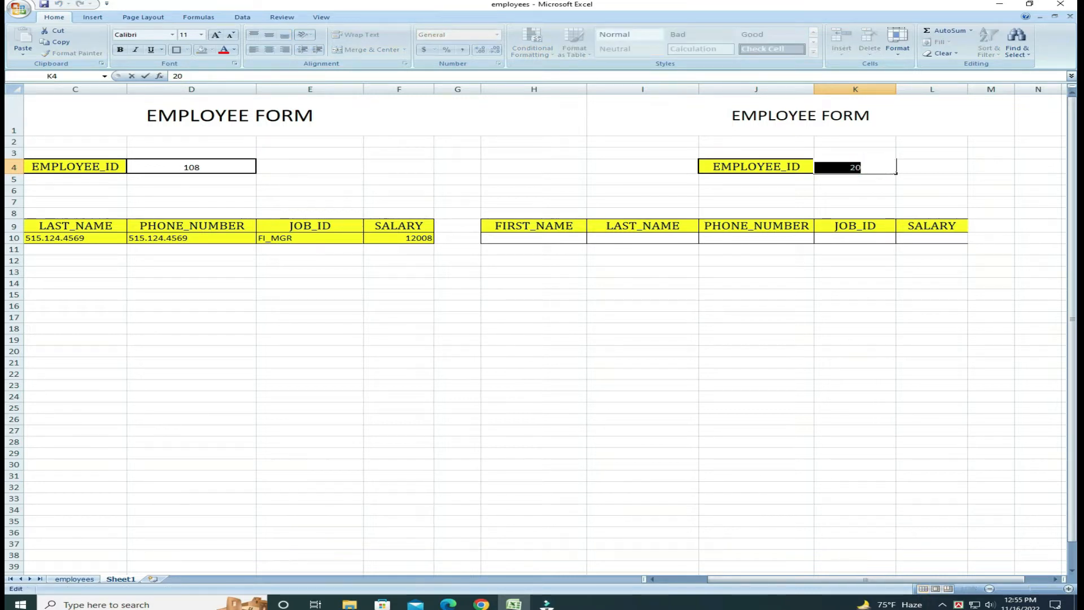
{"action": "type", "text": "10"}
{"action": "key", "text": "Return"}
{"action": "key", "text": "Return"}
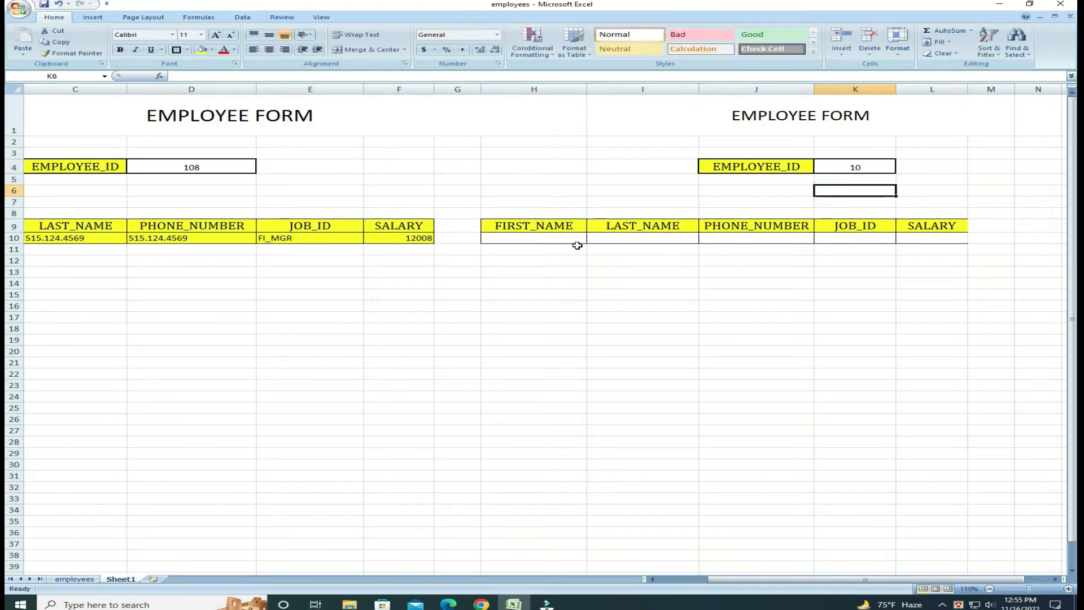
Start a VLOOKUP formula in H10 under FIRST_NAME with K4 as the lookup value
{"action": "left_click", "coordinate": [521, 239]}
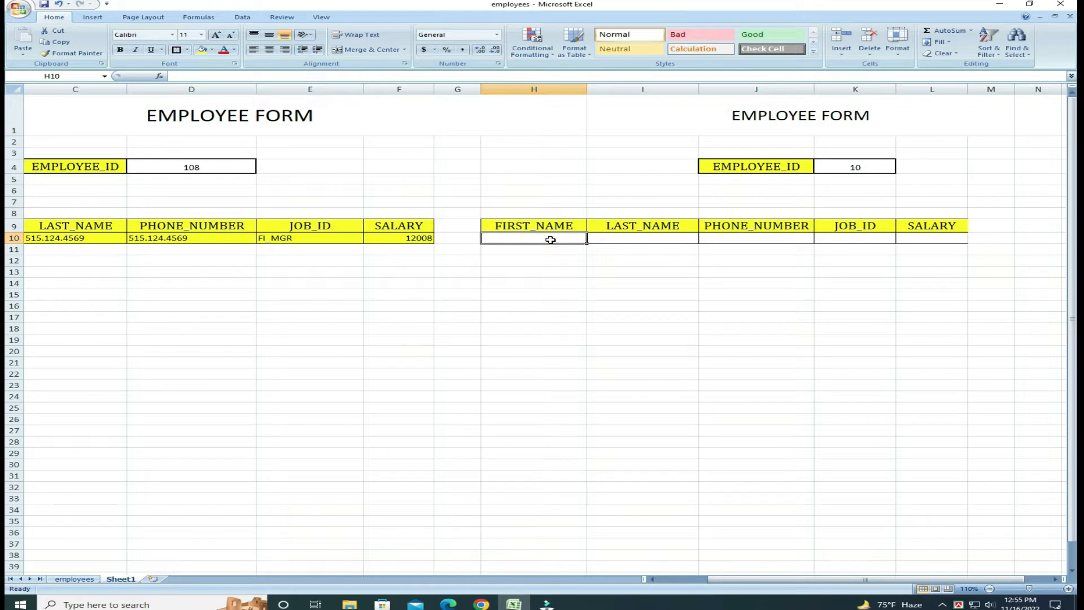
{"action": "type", "text": "=v"}
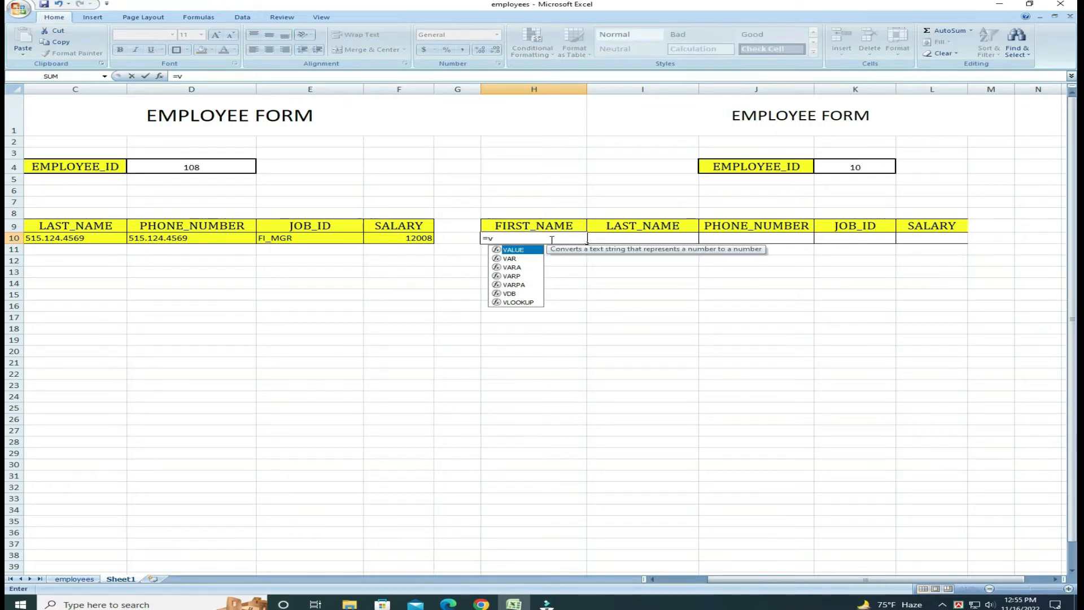
{"action": "type", "text": "l"}
{"action": "key", "text": "Tab"}
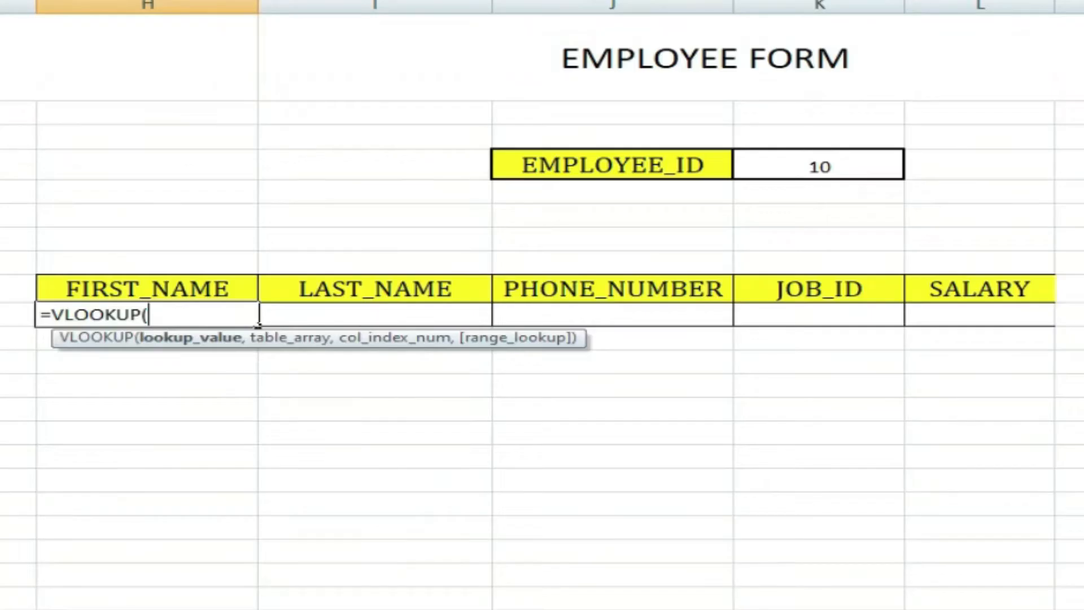
{"action": "left_click", "coordinate": [173, 314]}
{"action": "left_click", "coordinate": [828, 165]}
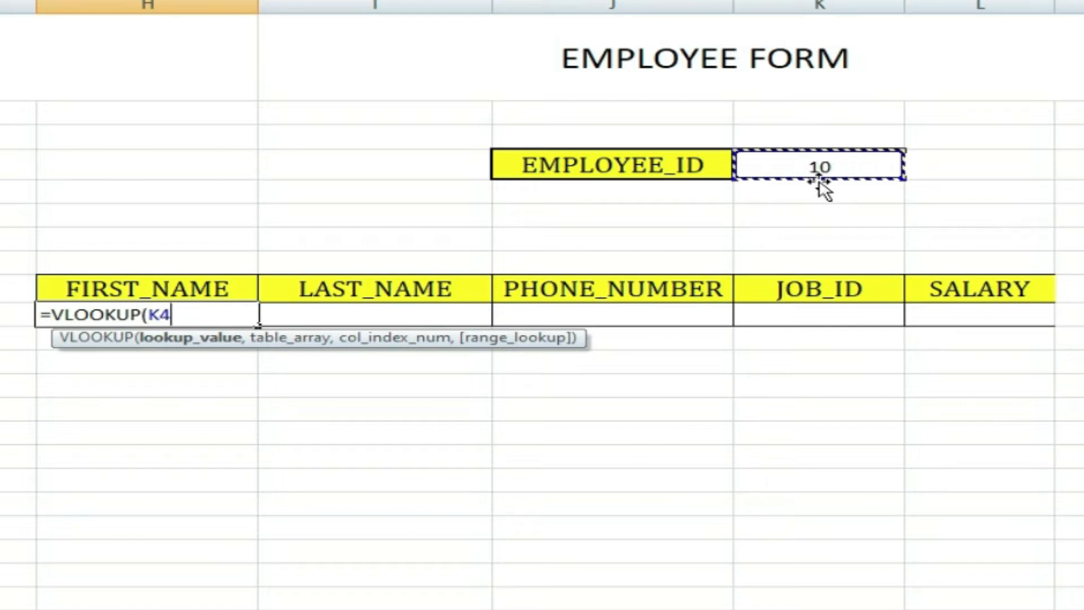
{"action": "type", "text": ","}
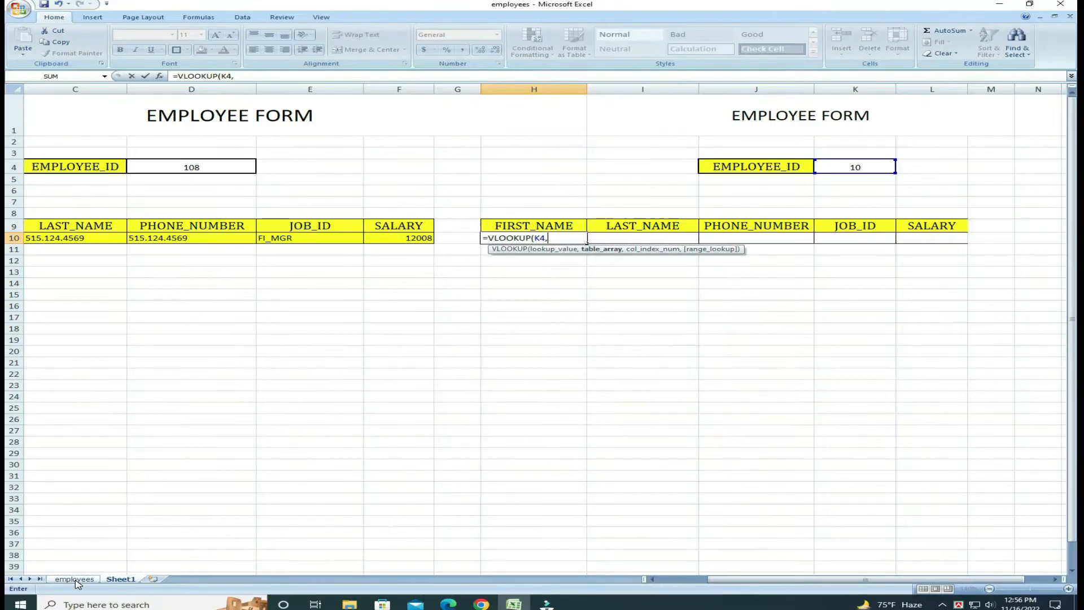
Complete the VLOOKUP with table range employees!A1:F51, column index 2 and 0 for an exact match
{"action": "left_click", "coordinate": [74, 579]}
{"action": "left_click_drag", "start_coordinate": [35, 102], "coordinate": [731, 572]}
{"action": "left_click", "coordinate": [319, 75]}
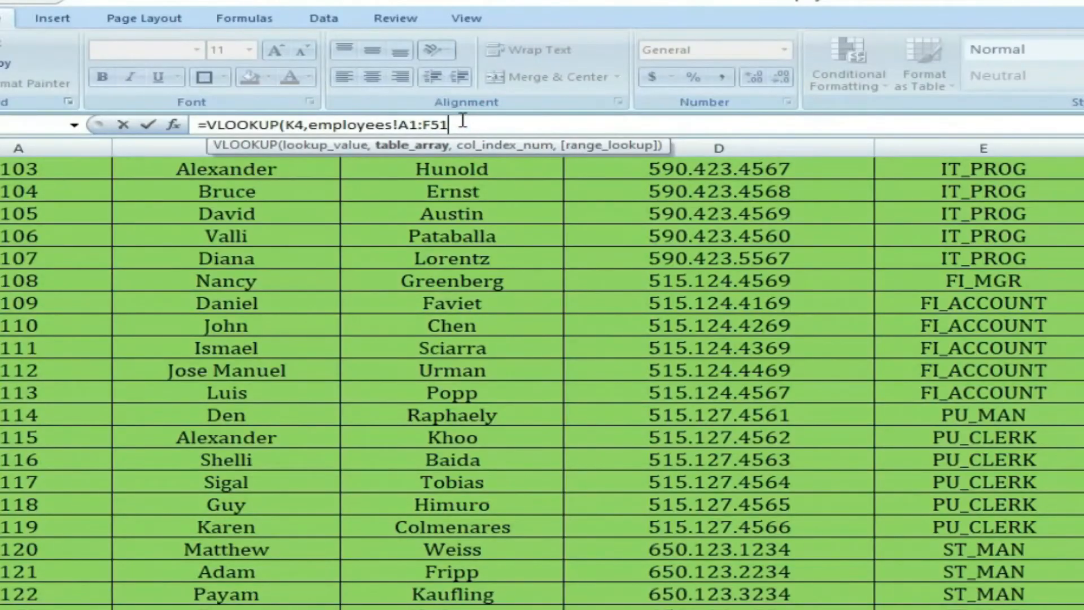
{"action": "type", "text": ","}
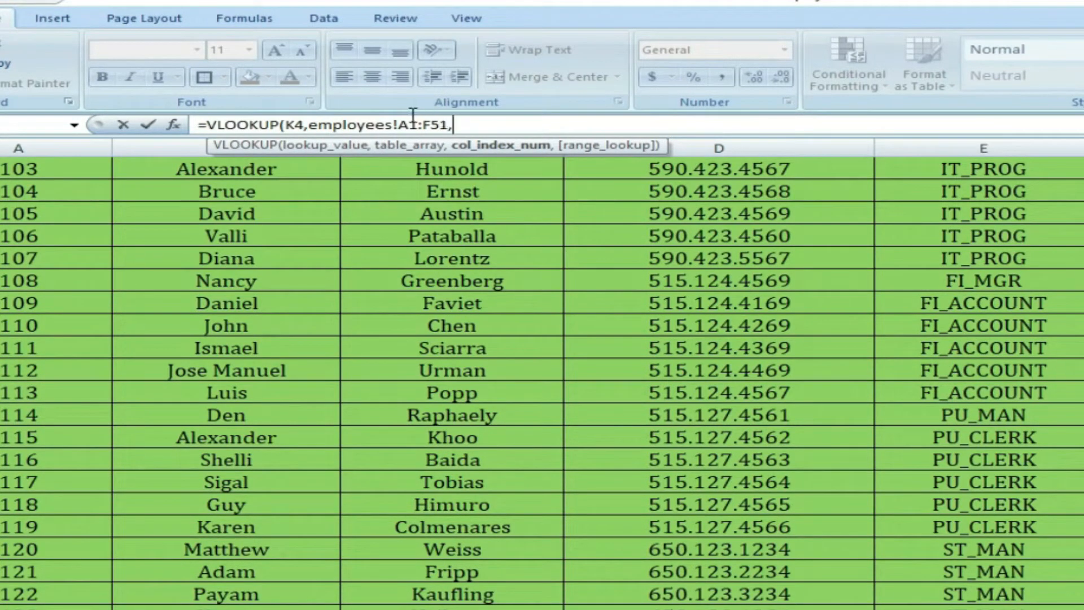
{"action": "scroll", "coordinate": [279, 418], "scroll_direction": "up", "scroll_amount": 5}
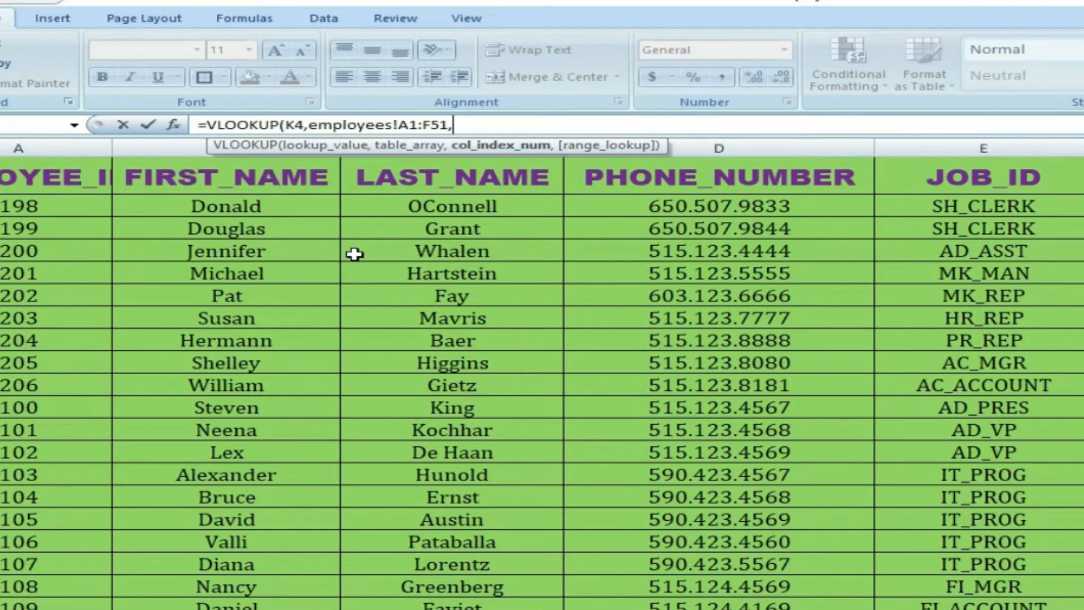
{"action": "type", "text": "2"}
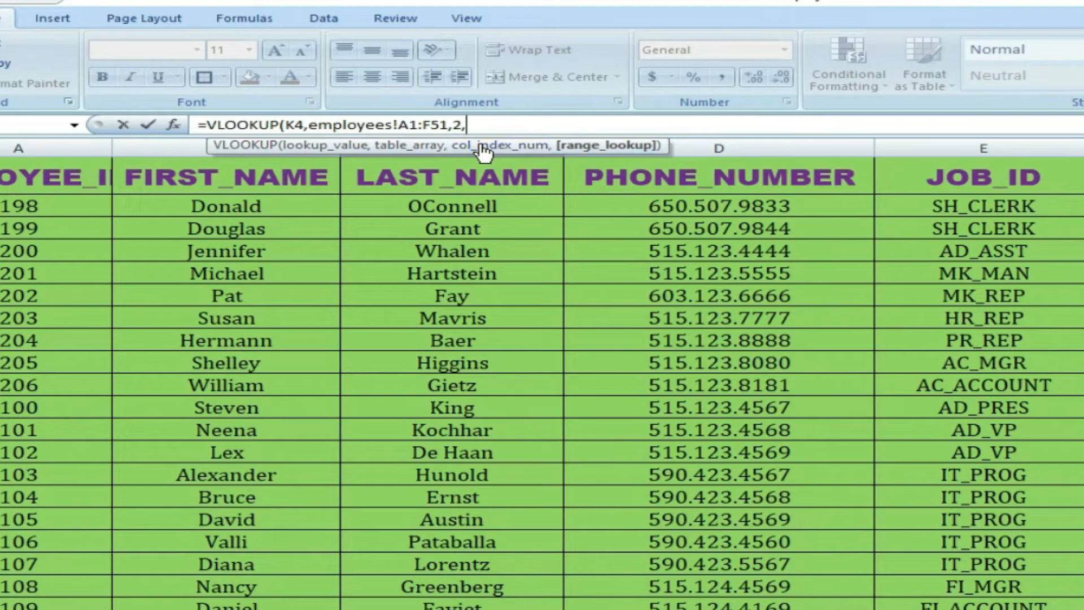
{"action": "type", "text": ",0"}
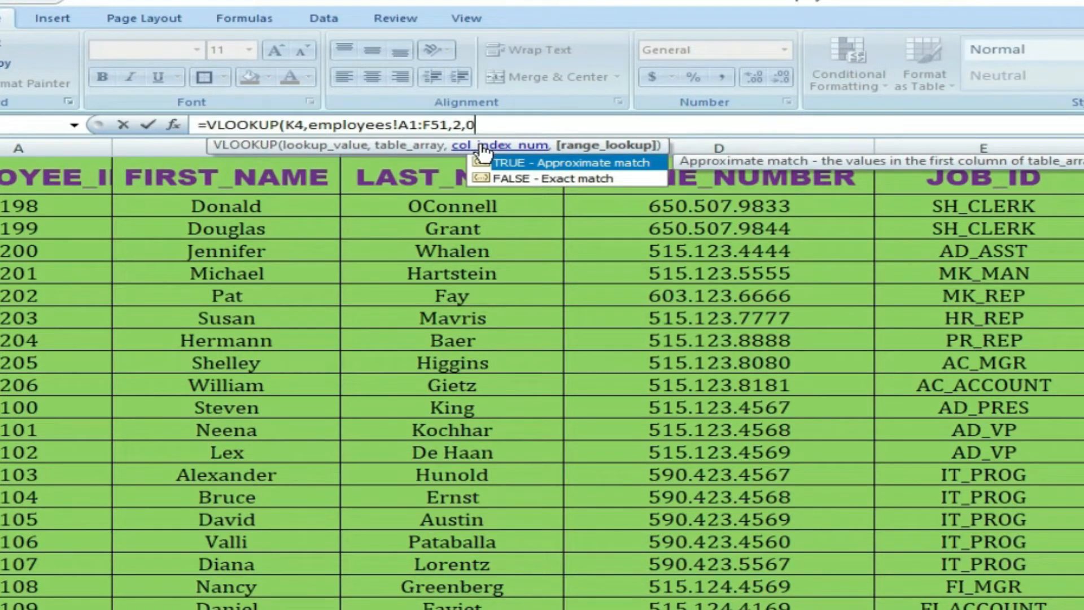
{"action": "type", "text": ")"}
{"action": "key", "text": "Return"}
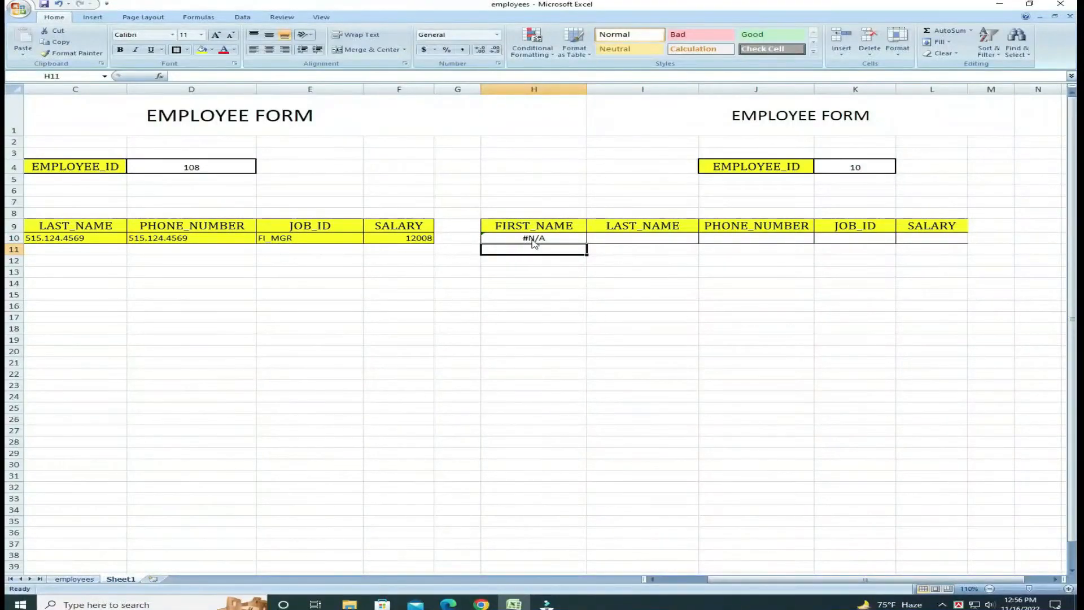
Review the VLOOKUP formula in H10 and check the employee IDs listed on the employees sheet
{"action": "double_click", "coordinate": [532, 238]}
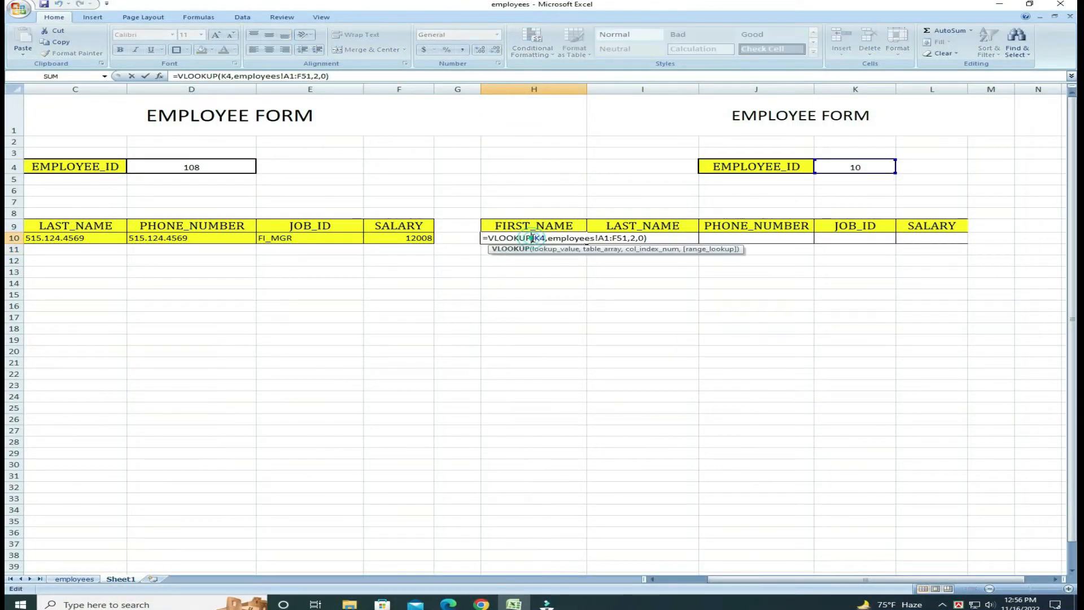
{"action": "left_click", "coordinate": [613, 238]}
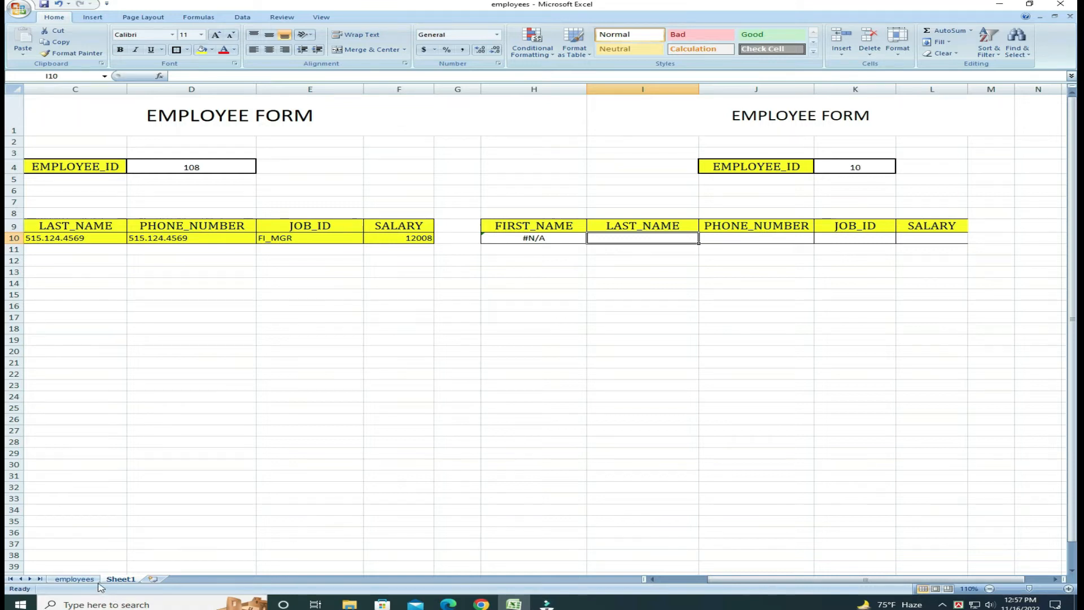
{"action": "left_click", "coordinate": [74, 578]}
{"action": "scroll", "coordinate": [81, 100], "scroll_direction": "up", "scroll_amount": 5}
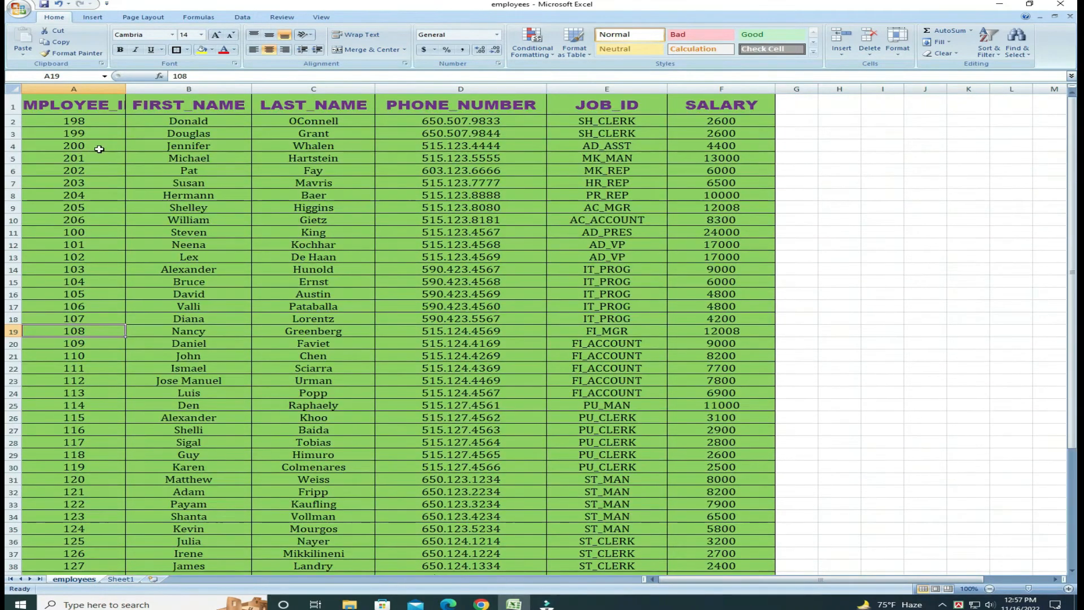
Return to Sheet1 and copy the full text of the VLOOKUP formula in H10 under FIRST_NAME
{"action": "left_click", "coordinate": [121, 579]}
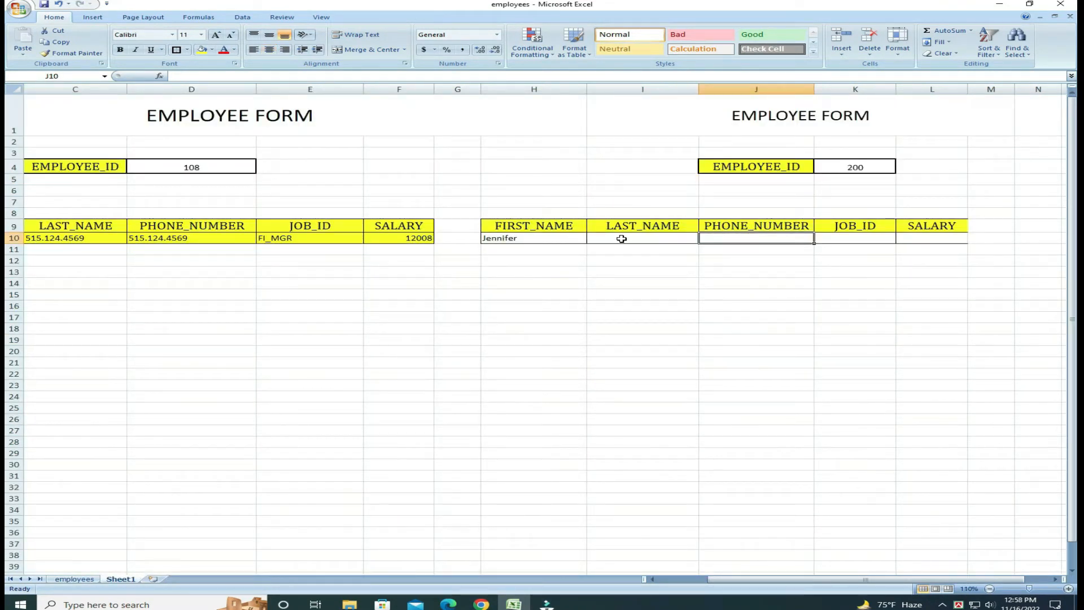
{"action": "double_click", "coordinate": [535, 237]}
{"action": "key", "text": "shift+Left"}
{"action": "key", "text": "shift+Left"}
{"action": "key", "text": "shift+Left"}
{"action": "key", "text": "shift+Left"}
{"action": "key", "text": "shift+Left"}
{"action": "key", "text": "shift+Left"}
{"action": "key", "text": "shift+Left"}
{"action": "key", "text": "shift+Left"}
{"action": "key", "text": "shift+Left"}
{"action": "key", "text": "shift+Left"}
{"action": "key", "text": "shift+Left"}
{"action": "key", "text": "shift+Left"}
{"action": "key", "text": "shift+Left"}
{"action": "key", "text": "shift+Left"}
{"action": "key", "text": "shift+Left"}
{"action": "key", "text": "shift+Left"}
{"action": "key", "text": "shift+Left"}
{"action": "key", "text": "shift+Left"}
{"action": "key", "text": "shift+Left"}
{"action": "key", "text": "shift+Left"}
{"action": "key", "text": "ctrl+c"}
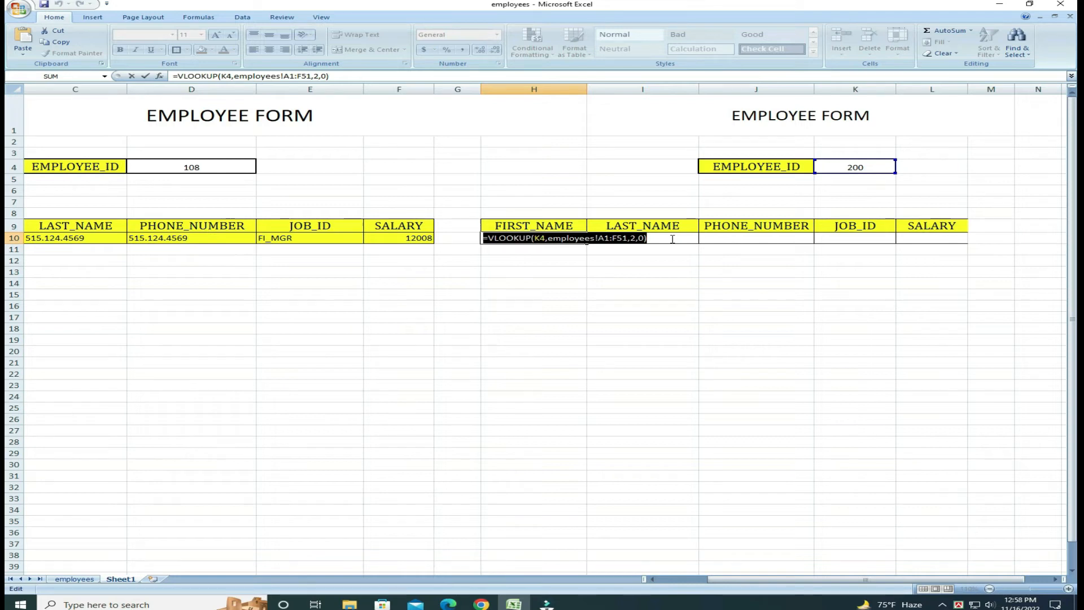
{"action": "key", "text": "Return"}
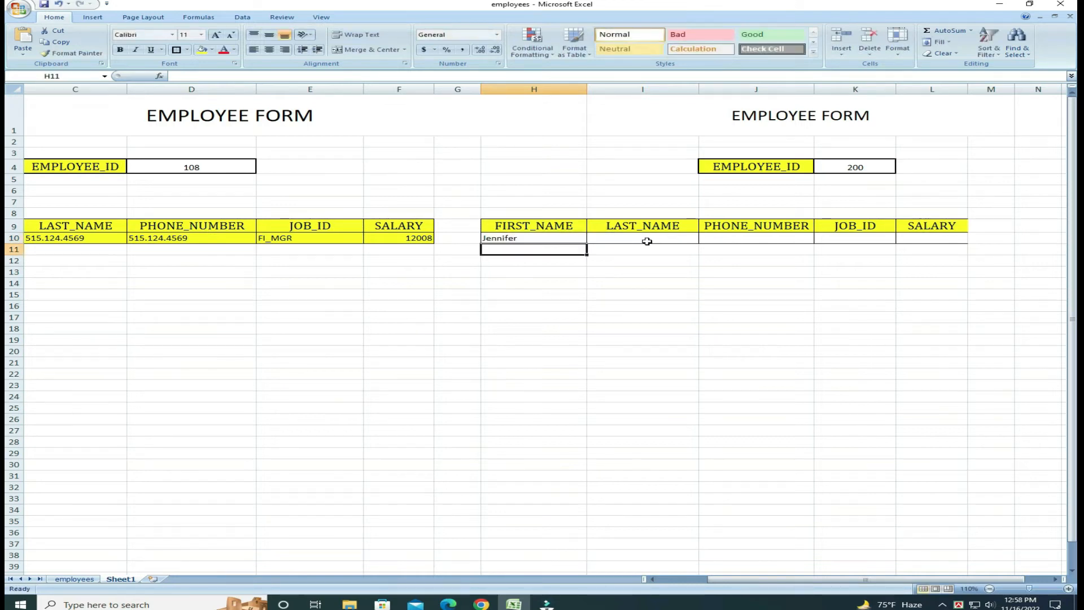
Paste the copied VLOOKUP formula into I10 and change its column index to match the LAST_NAME column of the employees sheet
{"action": "left_click", "coordinate": [647, 241]}
{"action": "right_click", "coordinate": [647, 241]}
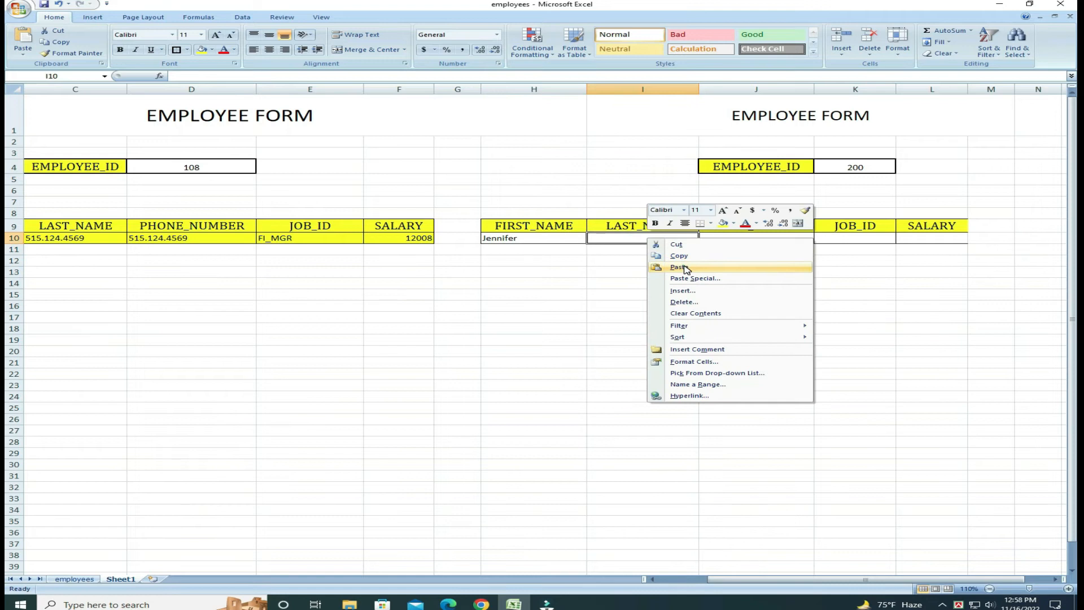
{"action": "left_click", "coordinate": [679, 267]}
{"action": "double_click", "coordinate": [643, 238]}
{"action": "double_click", "coordinate": [739, 237]}
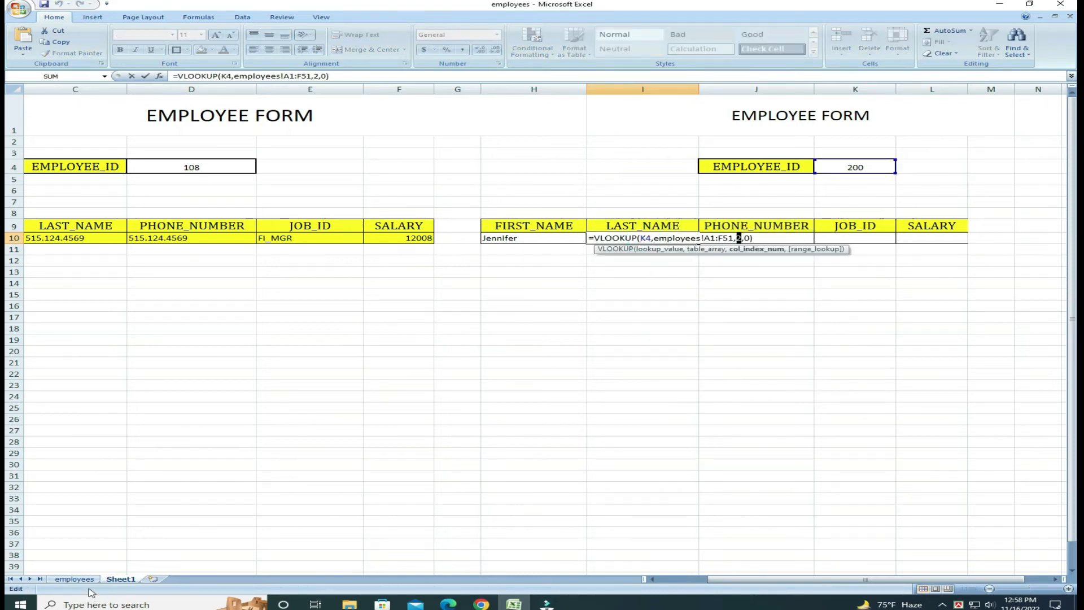
{"action": "left_click", "coordinate": [74, 578]}
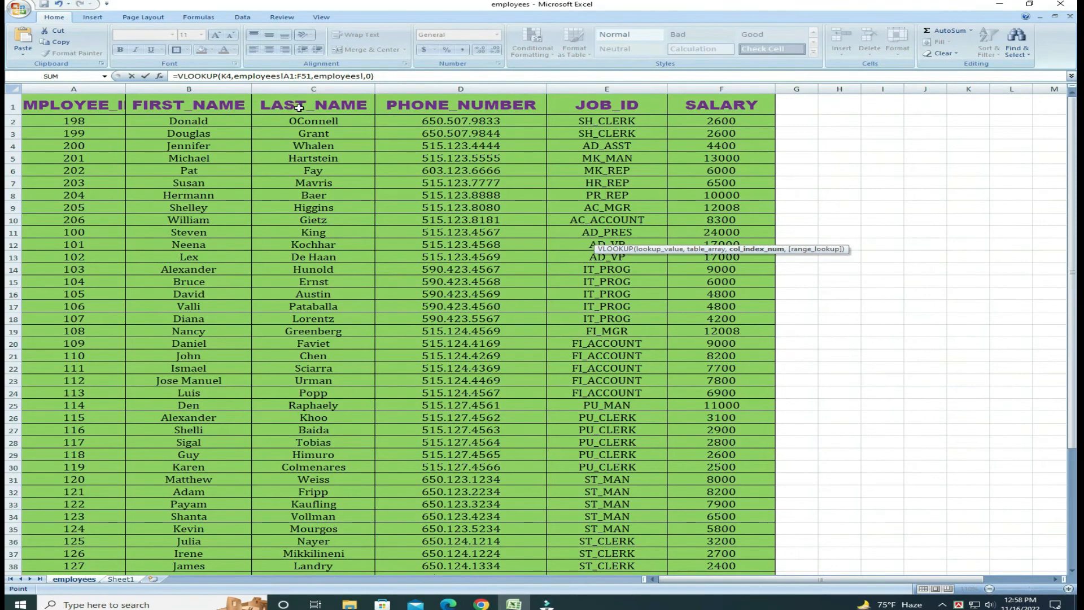
{"action": "left_click", "coordinate": [120, 579]}
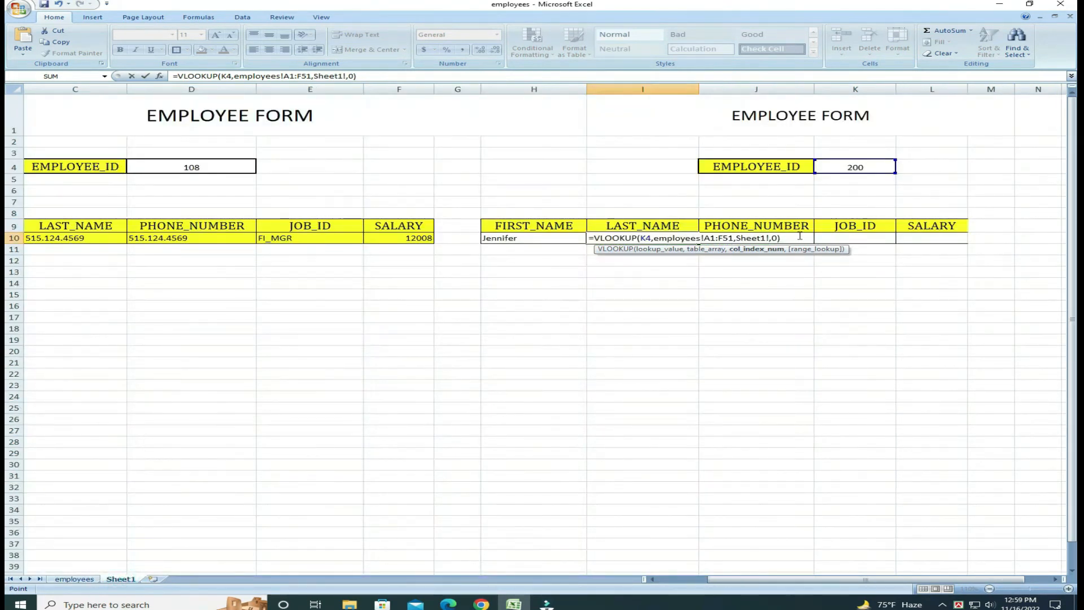
{"action": "left_click", "coordinate": [814, 250]}
{"action": "key", "text": "Return"}
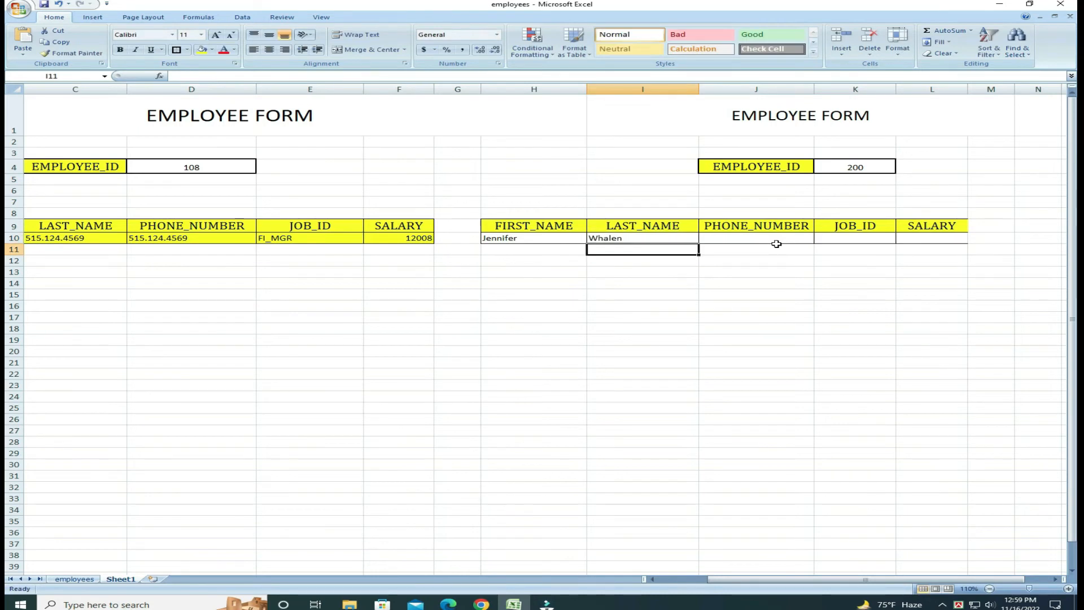
Paste the VLOOKUP formula into J10 and change its column index to match the PHONE_NUMBER column of the employees sheet
{"action": "left_click", "coordinate": [736, 237]}
{"action": "right_click", "coordinate": [735, 237]}
{"action": "left_click", "coordinate": [760, 268]}
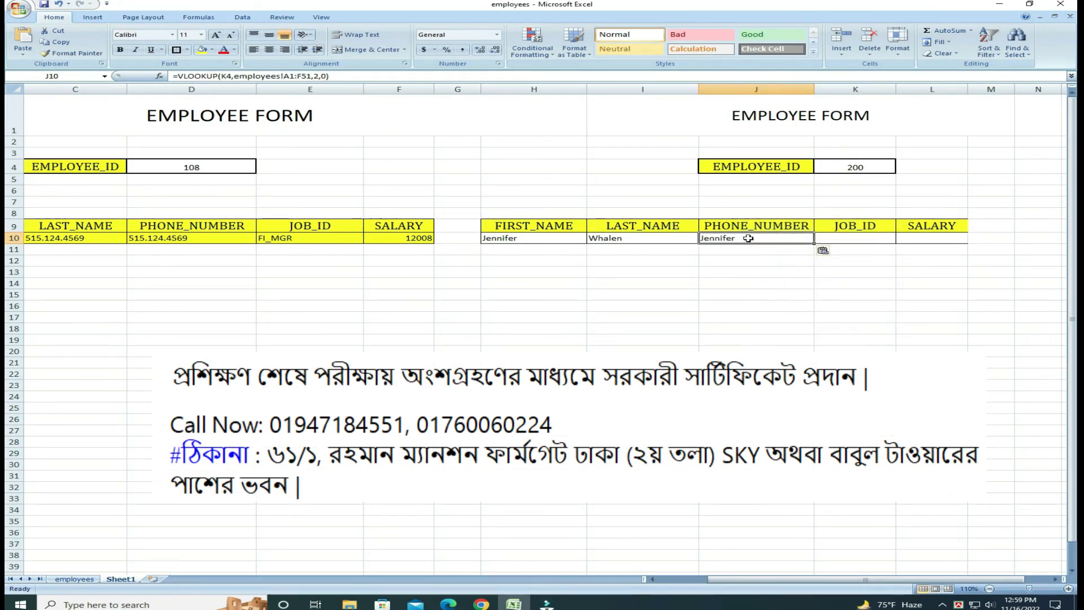
{"action": "double_click", "coordinate": [748, 238]}
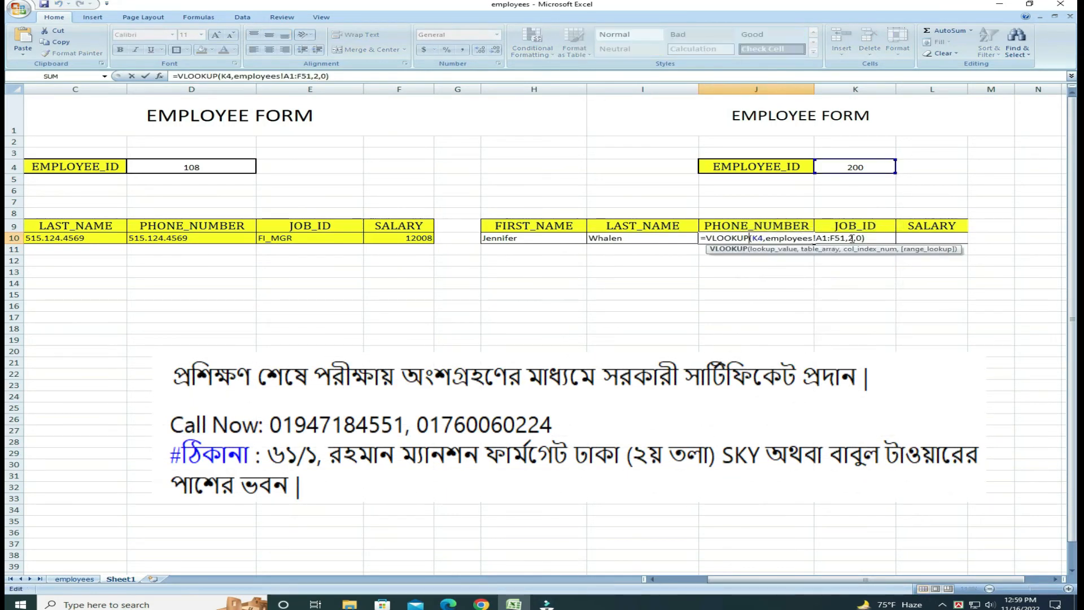
{"action": "left_click", "coordinate": [74, 578]}
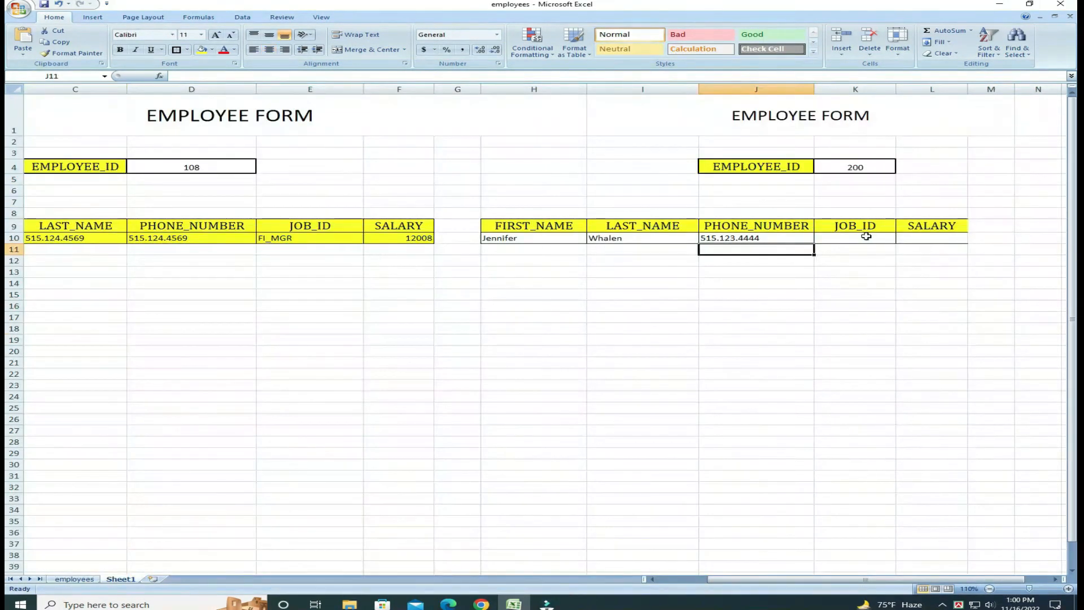
Paste the VLOOKUP formula into K10 and change its column index so it returns the employee's JOB_ID
{"action": "left_click", "coordinate": [866, 236]}
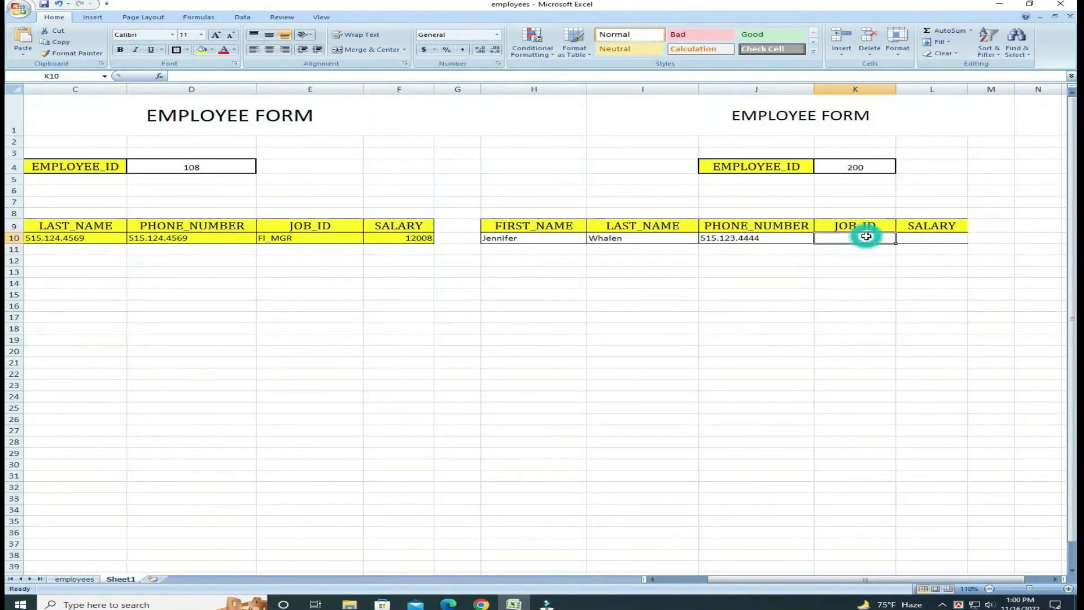
{"action": "right_click", "coordinate": [866, 235]}
{"action": "left_click", "coordinate": [901, 265]}
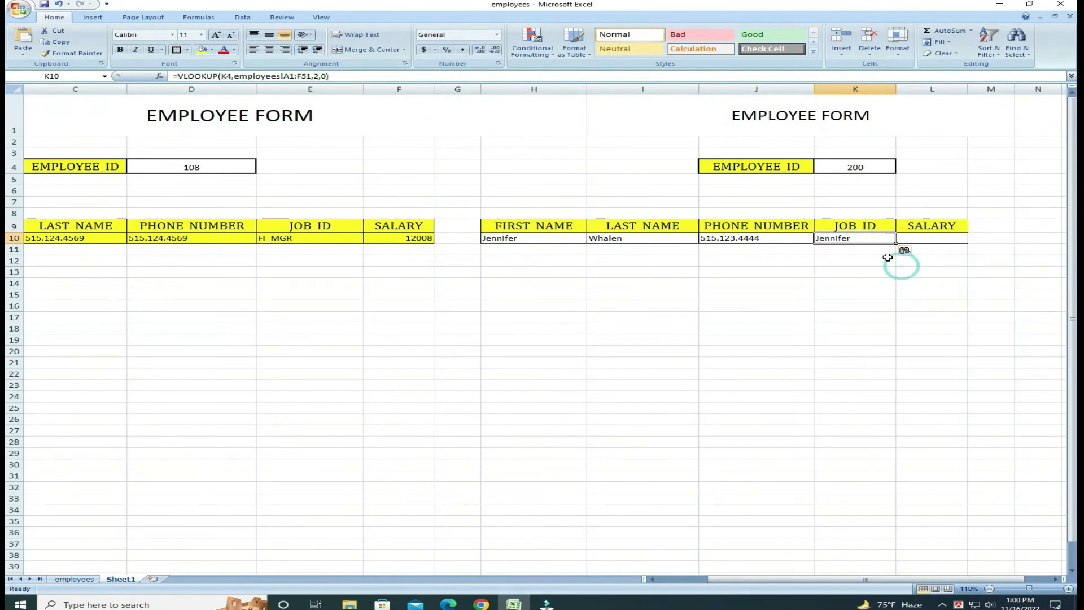
{"action": "double_click", "coordinate": [856, 236]}
{"action": "left_click", "coordinate": [969, 237]}
{"action": "key", "text": "BackSpace"}
{"action": "type", "text": "51,2,0)"}
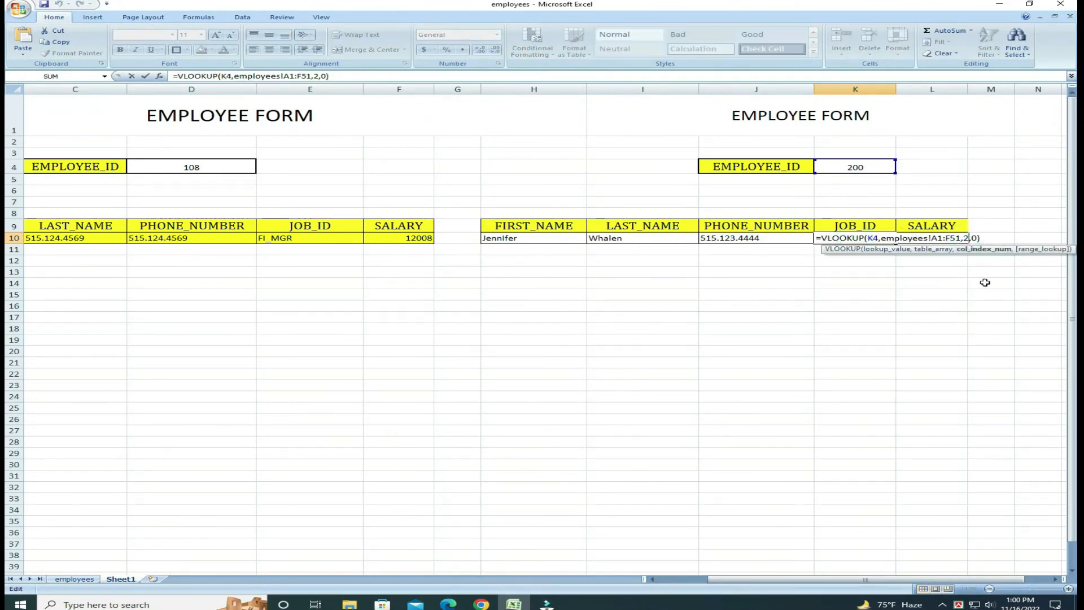
{"action": "key", "text": "Return"}
{"action": "left_click", "coordinate": [948, 294]}
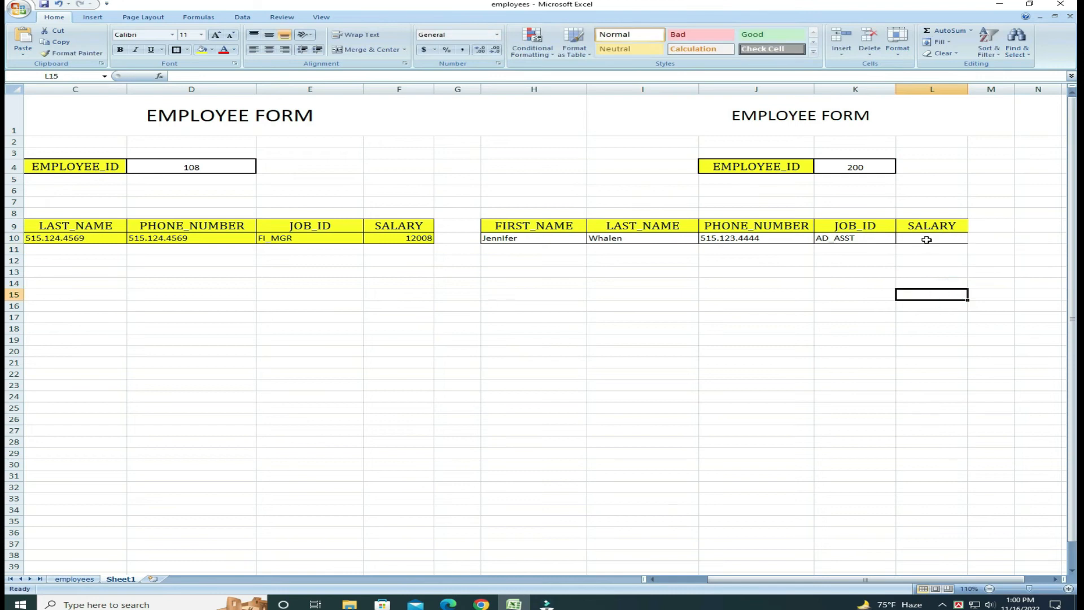
Paste the VLOOKUP formula into L10 under SALARY and set its column index to 6
{"action": "right_click", "coordinate": [966, 237]}
{"action": "left_click", "coordinate": [956, 269]}
{"action": "double_click", "coordinate": [965, 239]}
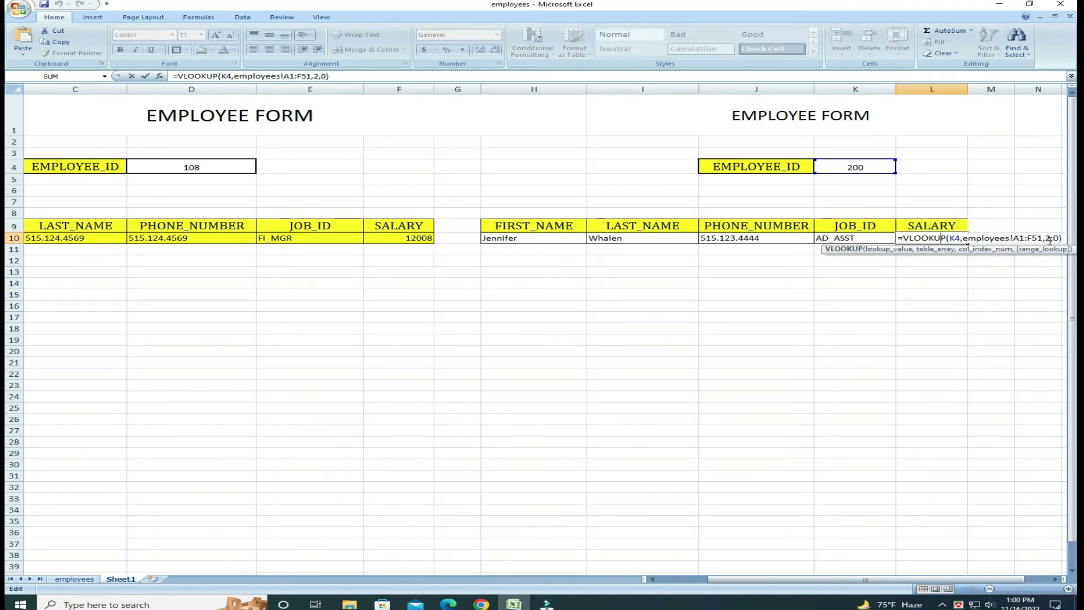
{"action": "key", "text": "BackSpace"}
{"action": "type", "text": "6"}
{"action": "key", "text": "Return"}
{"action": "left_click", "coordinate": [900, 283]}
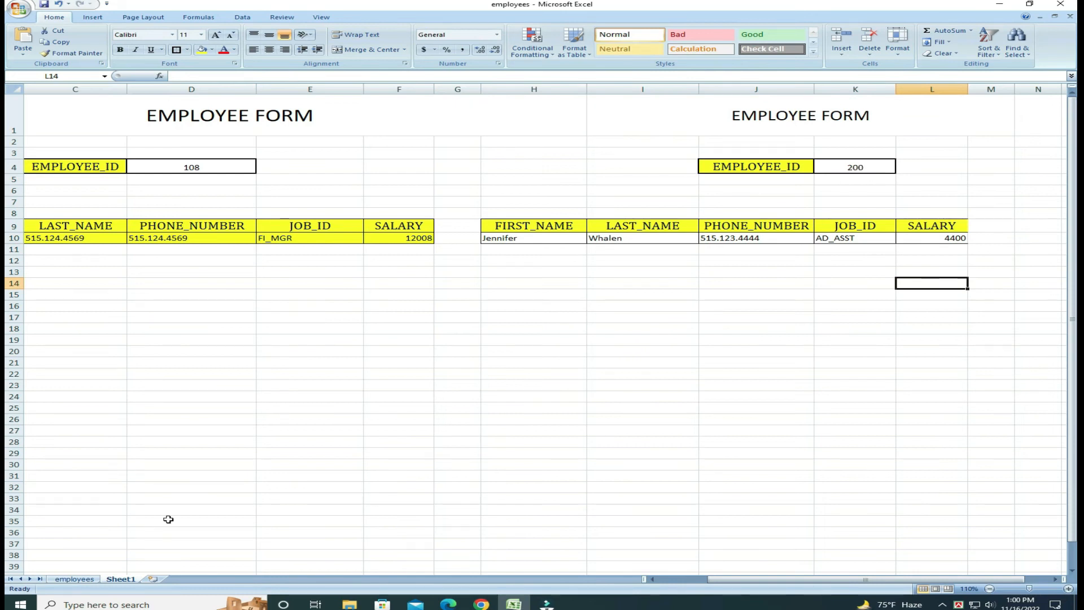
Check the last employee IDs on the employees sheet and set the employee ID in K4 of Sheet1 to 140
{"action": "left_click", "coordinate": [88, 579]}
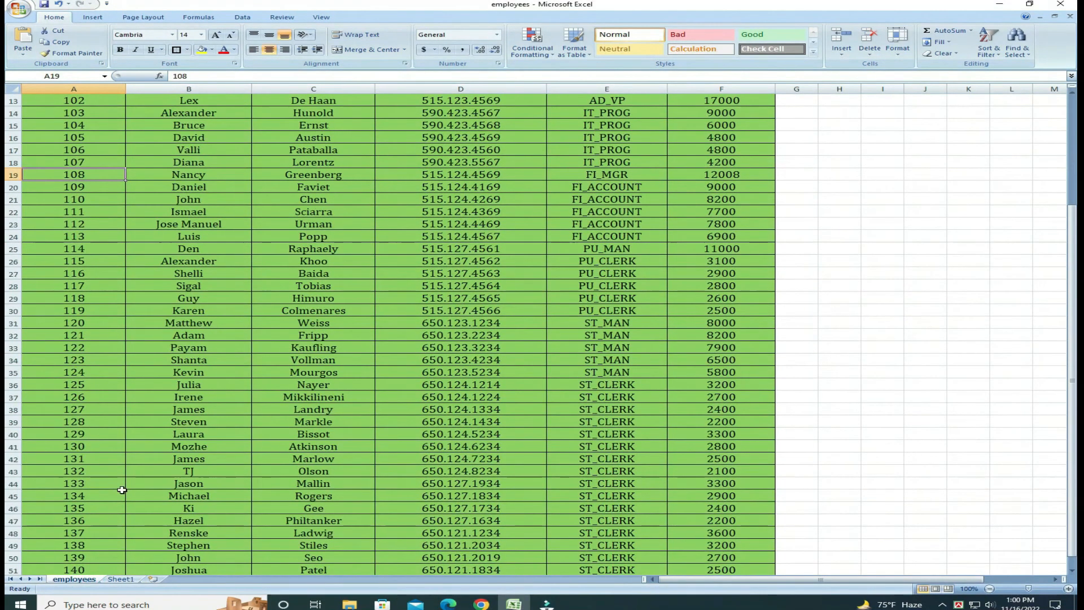
{"action": "scroll", "coordinate": [122, 489], "scroll_direction": "down", "scroll_amount": 6}
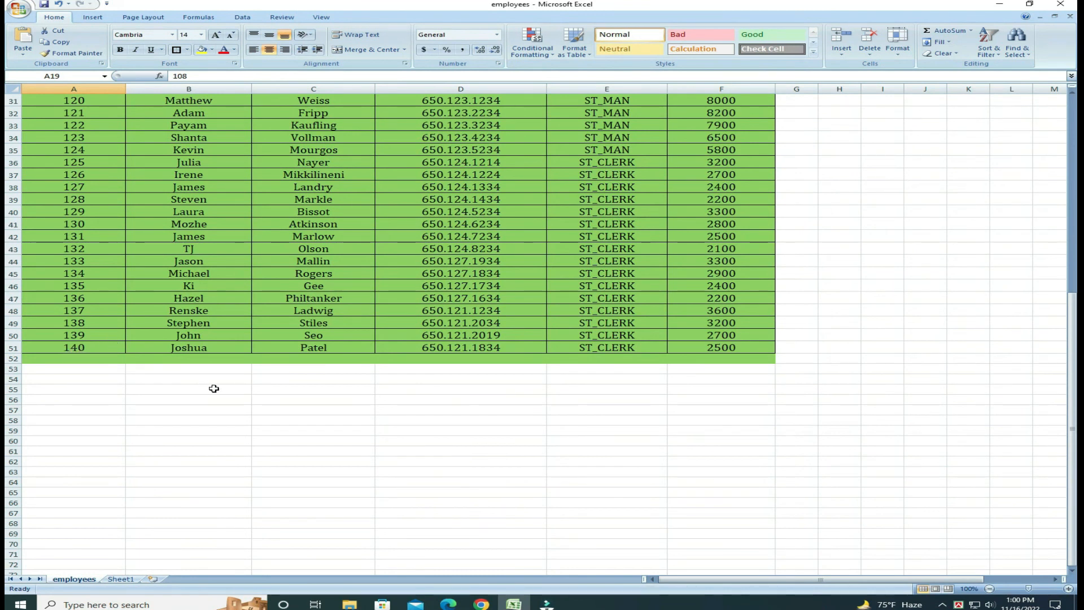
{"action": "scroll", "coordinate": [493, 407], "scroll_direction": "up", "scroll_amount": 5}
{"action": "key", "text": "ctrl+Page_Down"}
{"action": "left_click", "coordinate": [849, 168]}
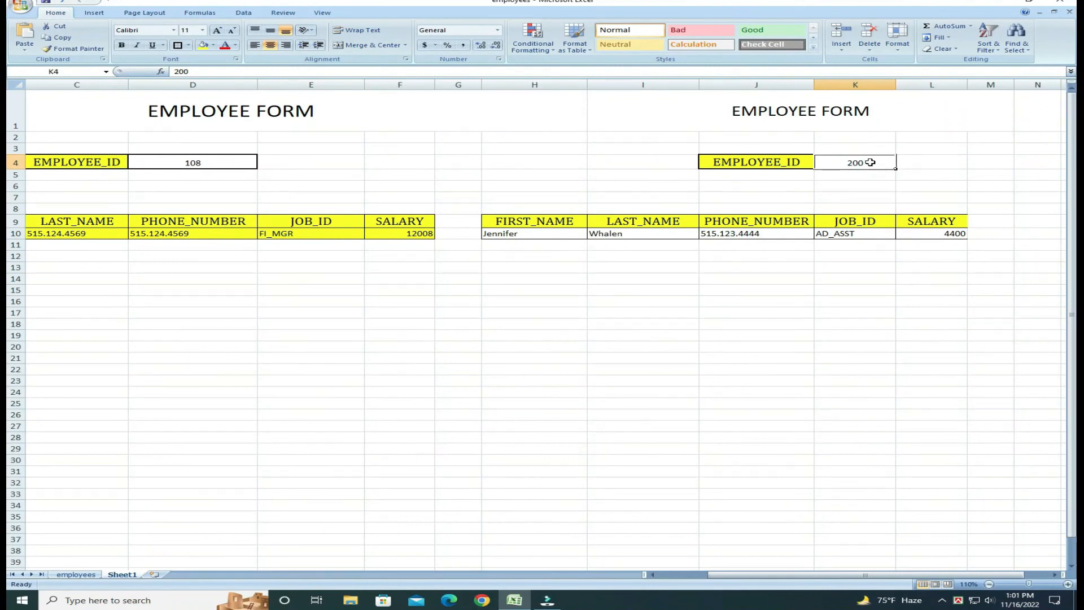
{"action": "type", "text": "1"}
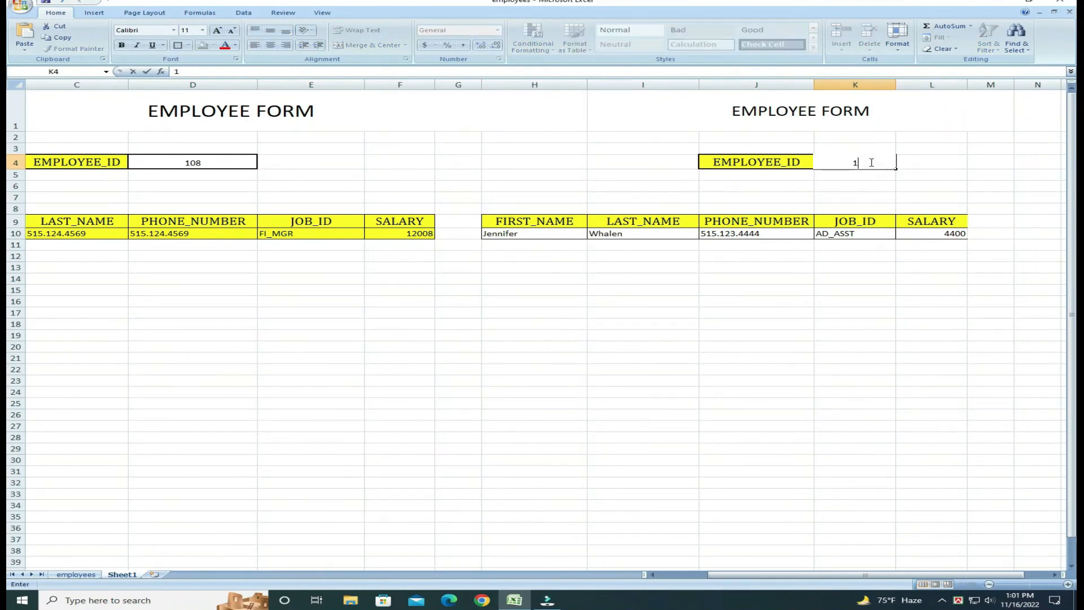
{"action": "type", "text": "40"}
{"action": "left_click", "coordinate": [804, 267]}
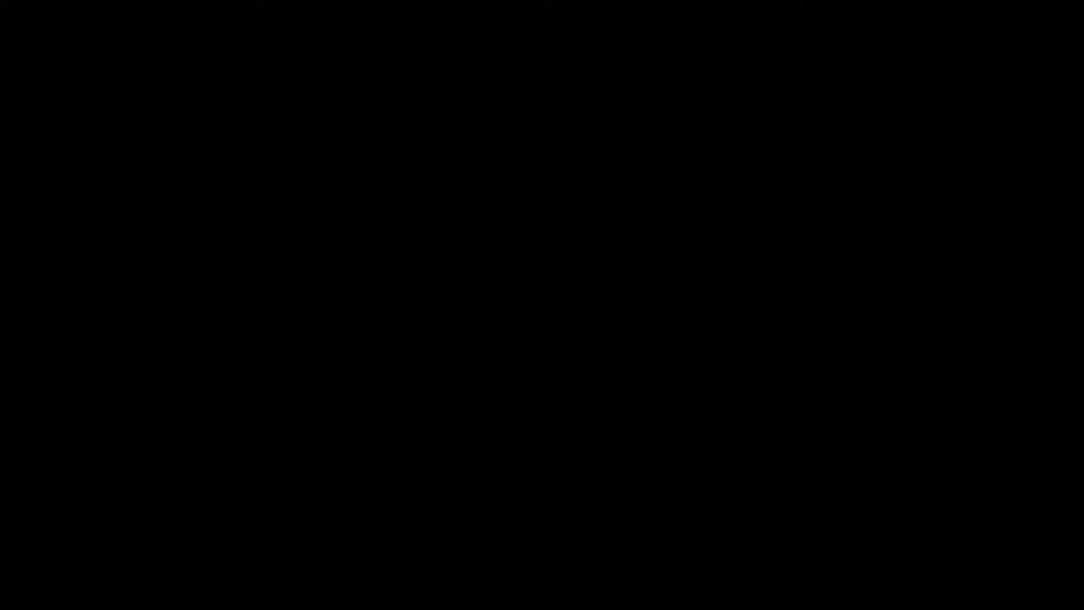